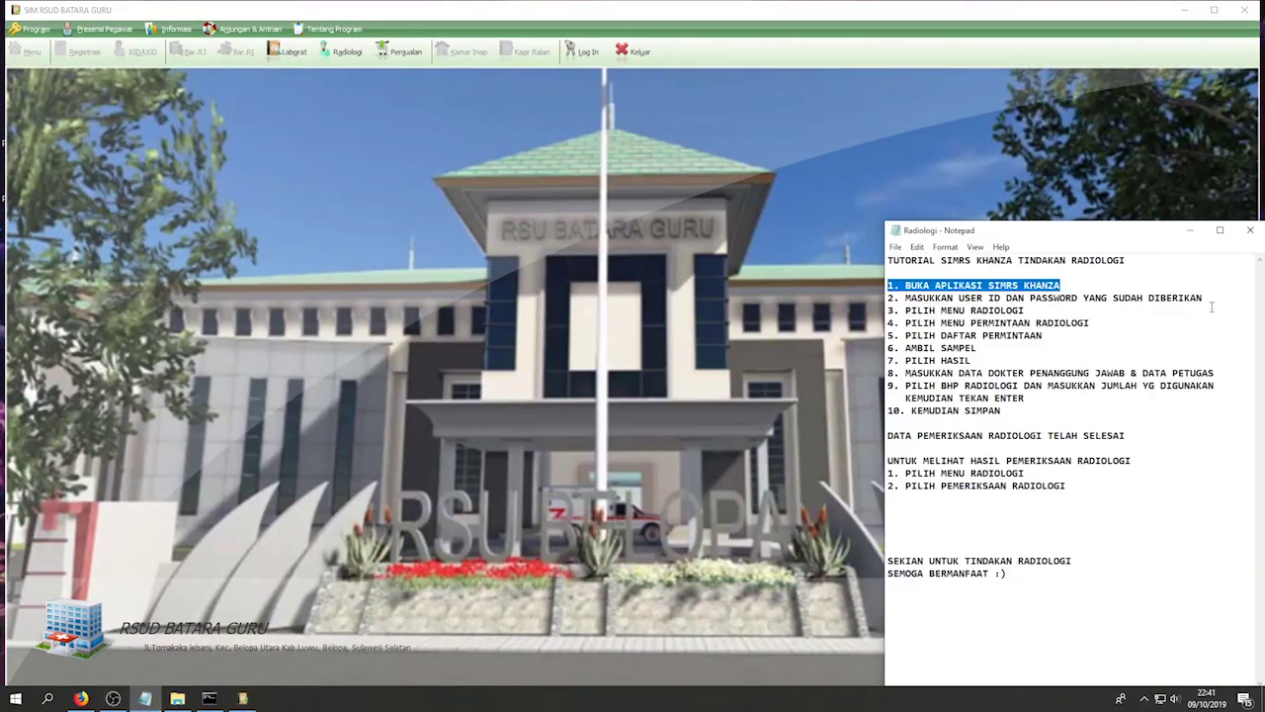
- Mark the login step in the tutorial notes and bring up the SIMRS Khanza login dialog
left_click_drag(1217, 298, 893, 298)
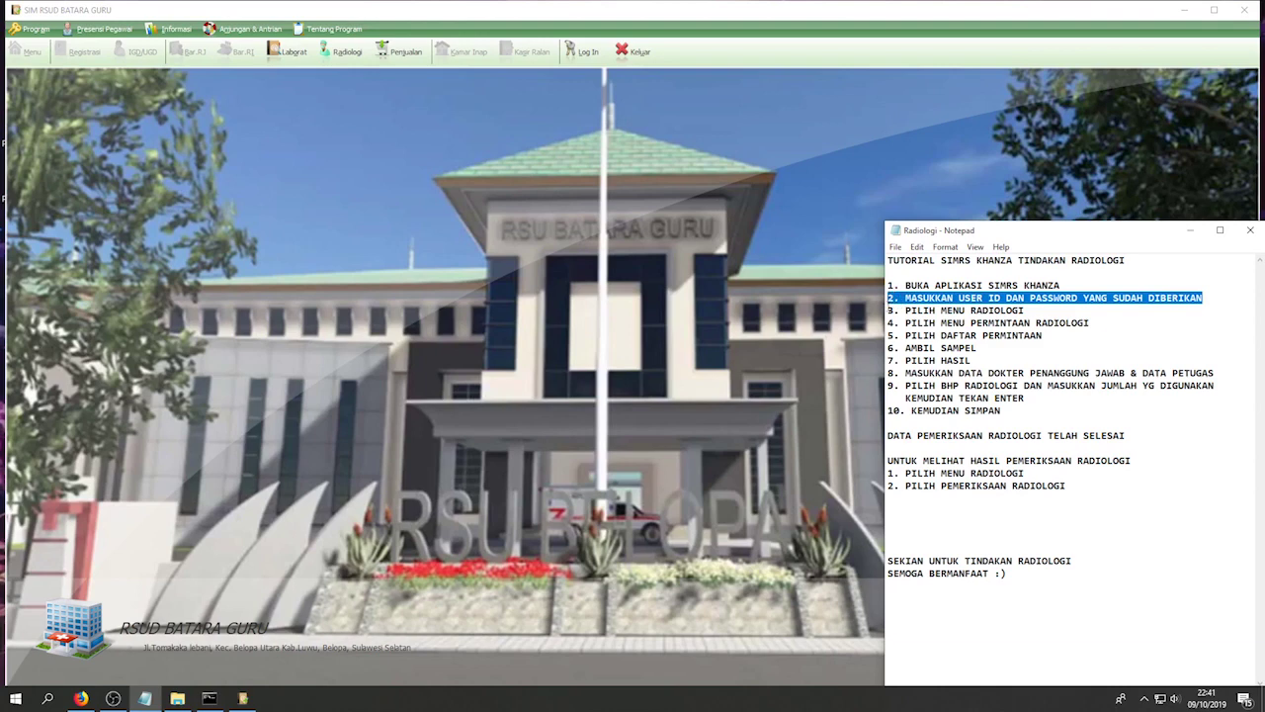
left_click(579, 55)
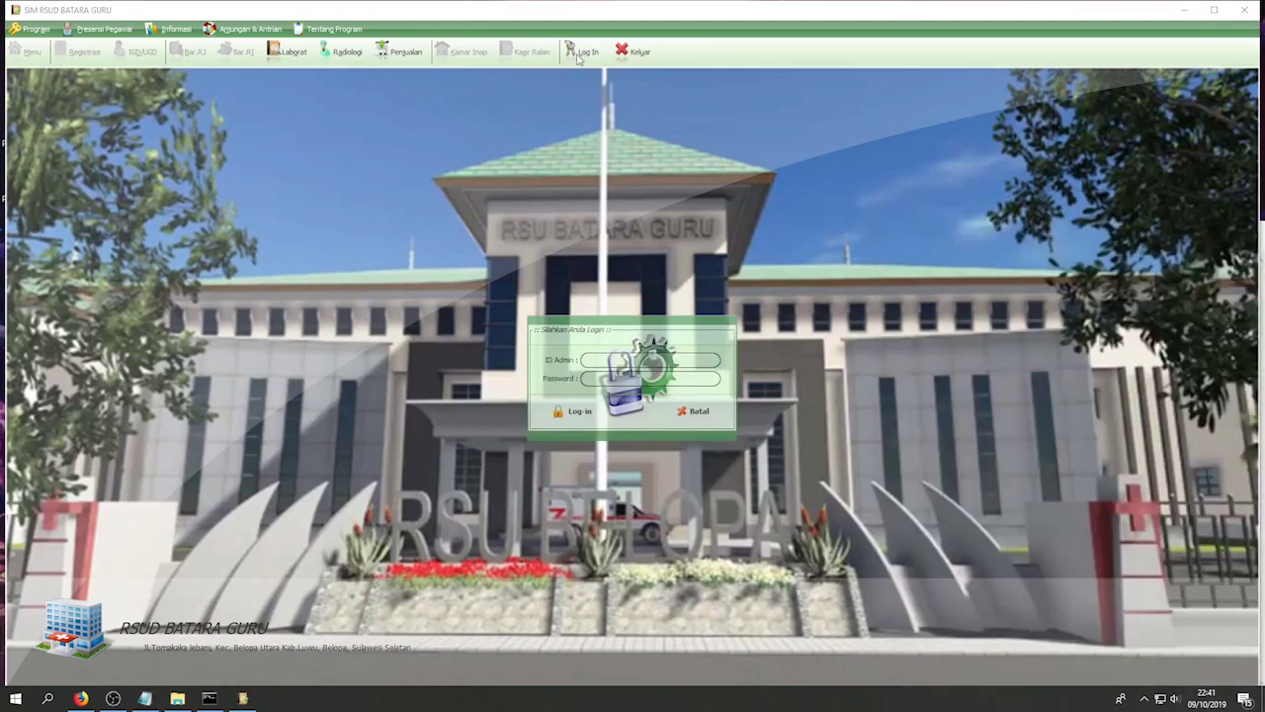
- Sign in with the admin account credentials, then mark the opening-radiology step in the notes
type("admin")
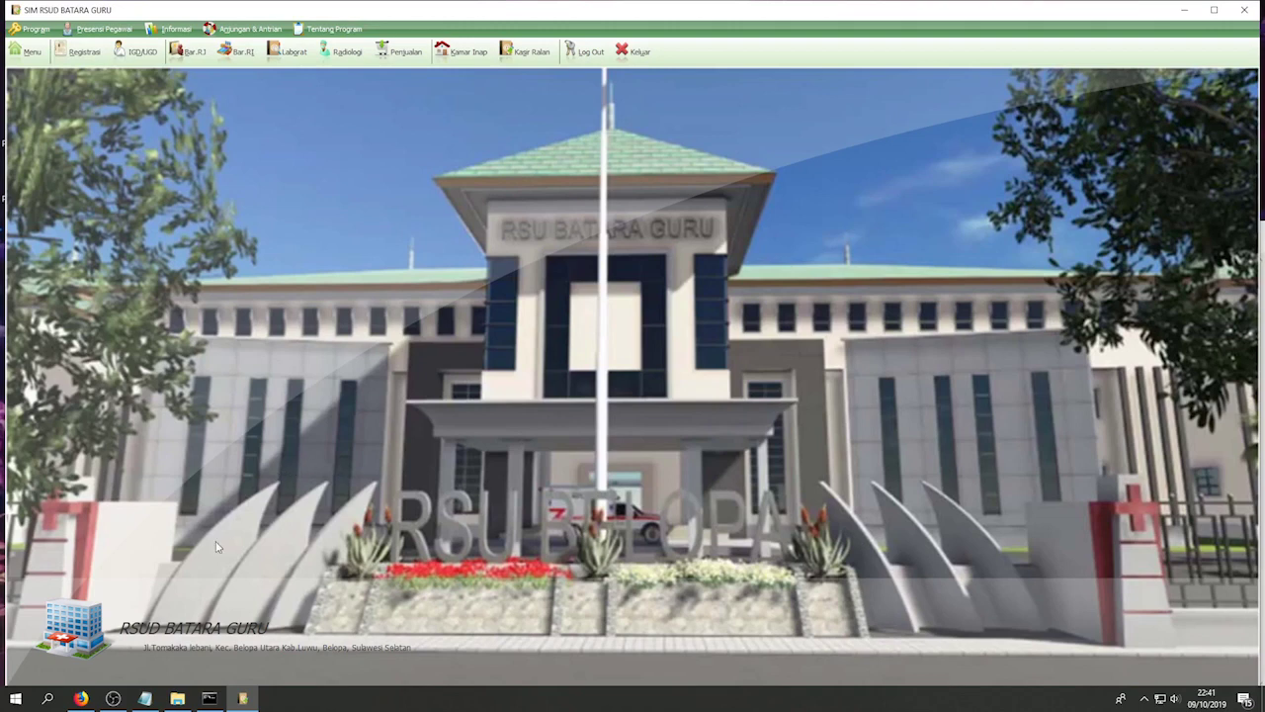
left_click(145, 698)
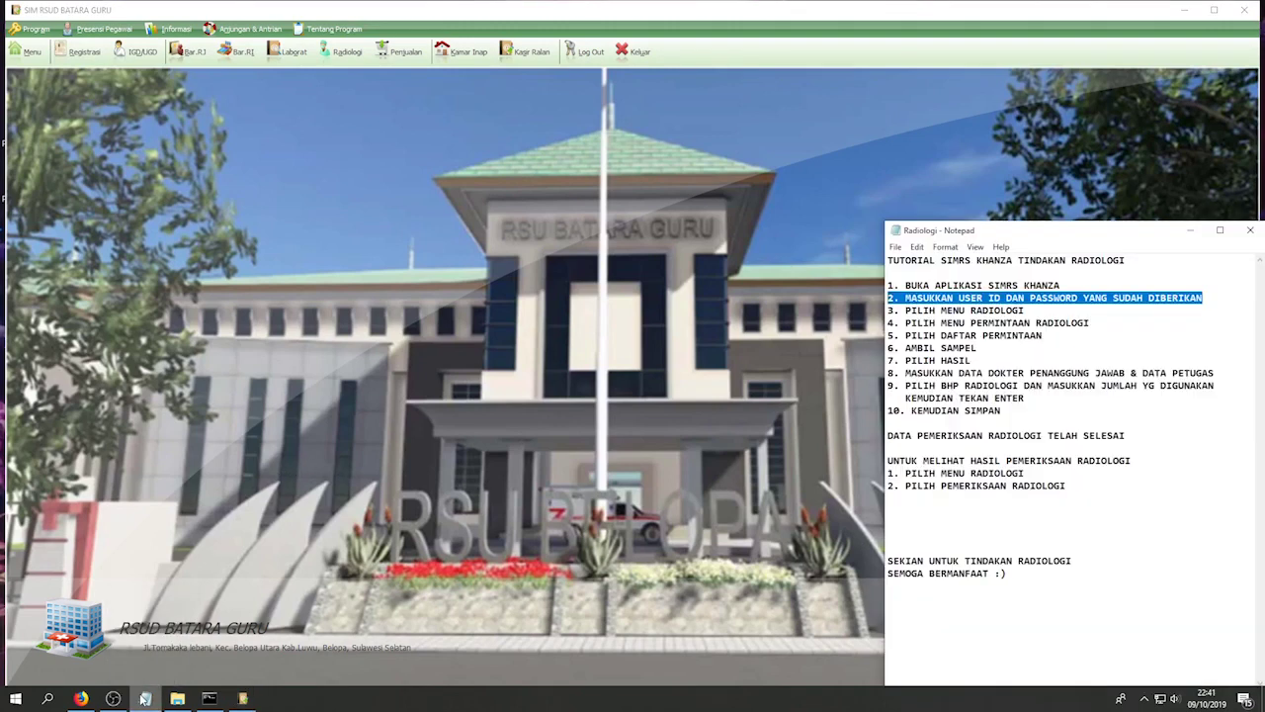
left_click_drag(1031, 311, 889, 310)
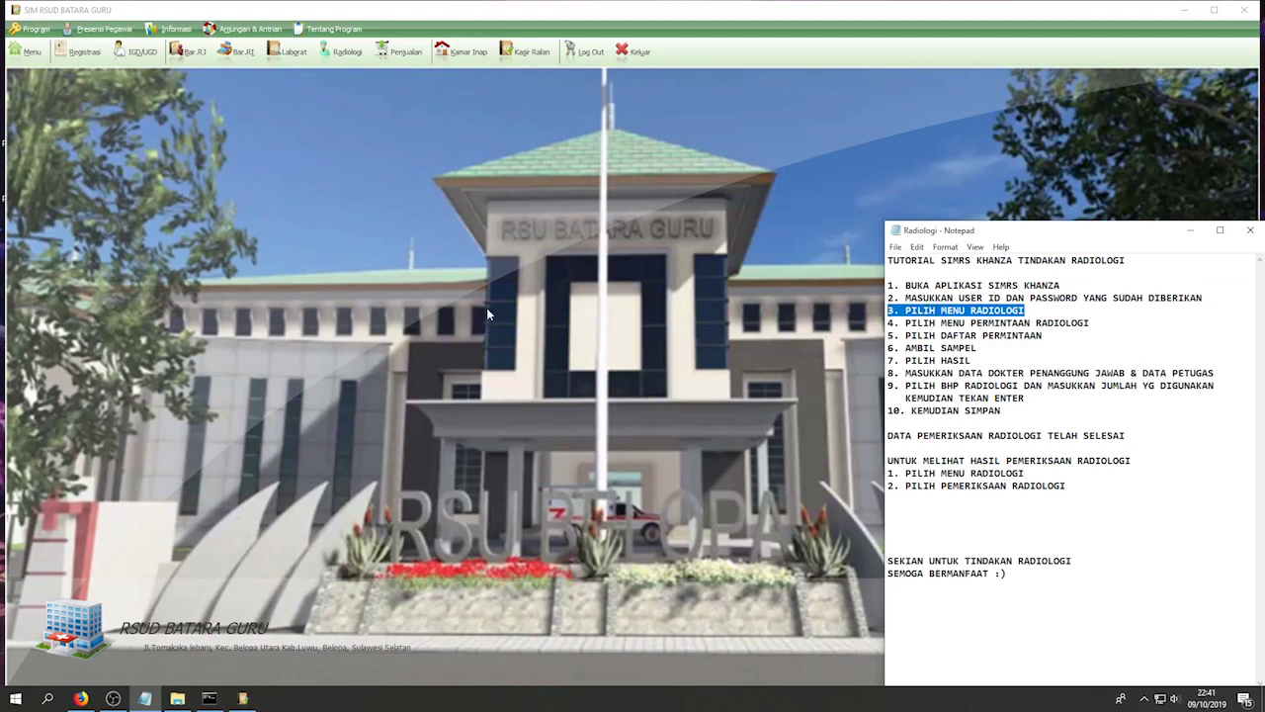
- Open the Radiologi module's Permintaan Radiologi list, marking the radiology-requests step in the notes
left_click(346, 54)
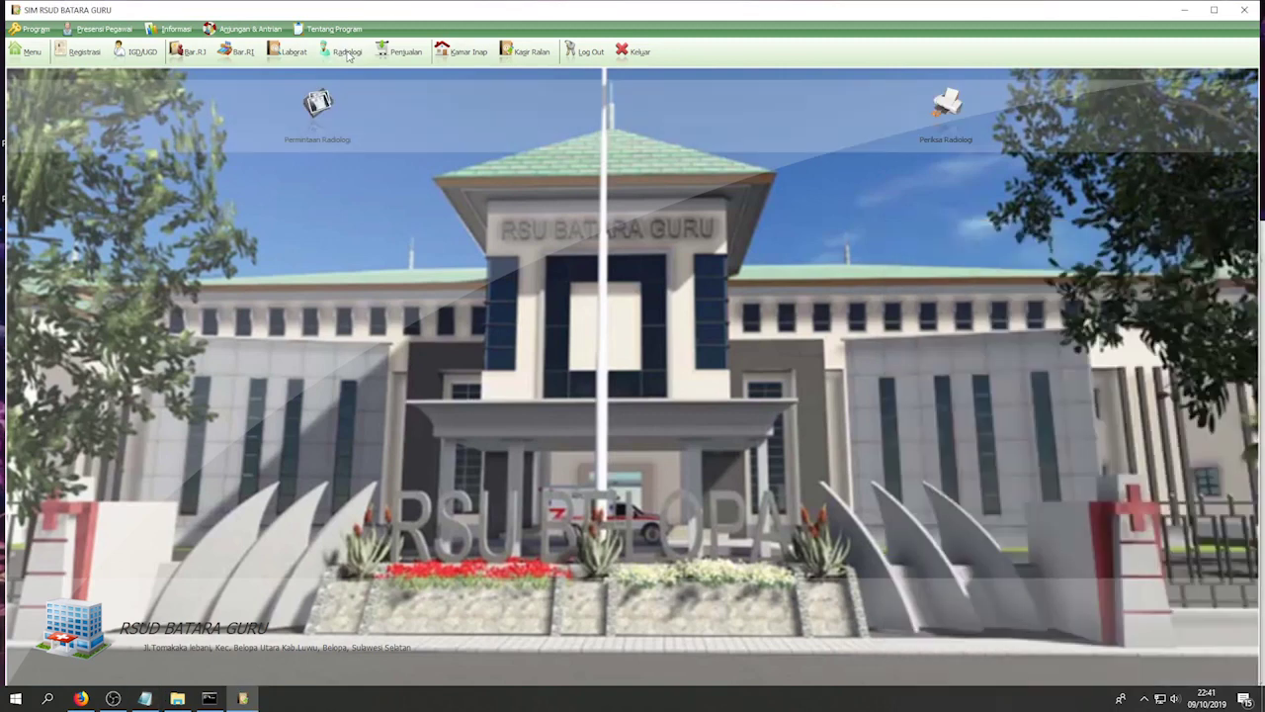
left_click(144, 698)
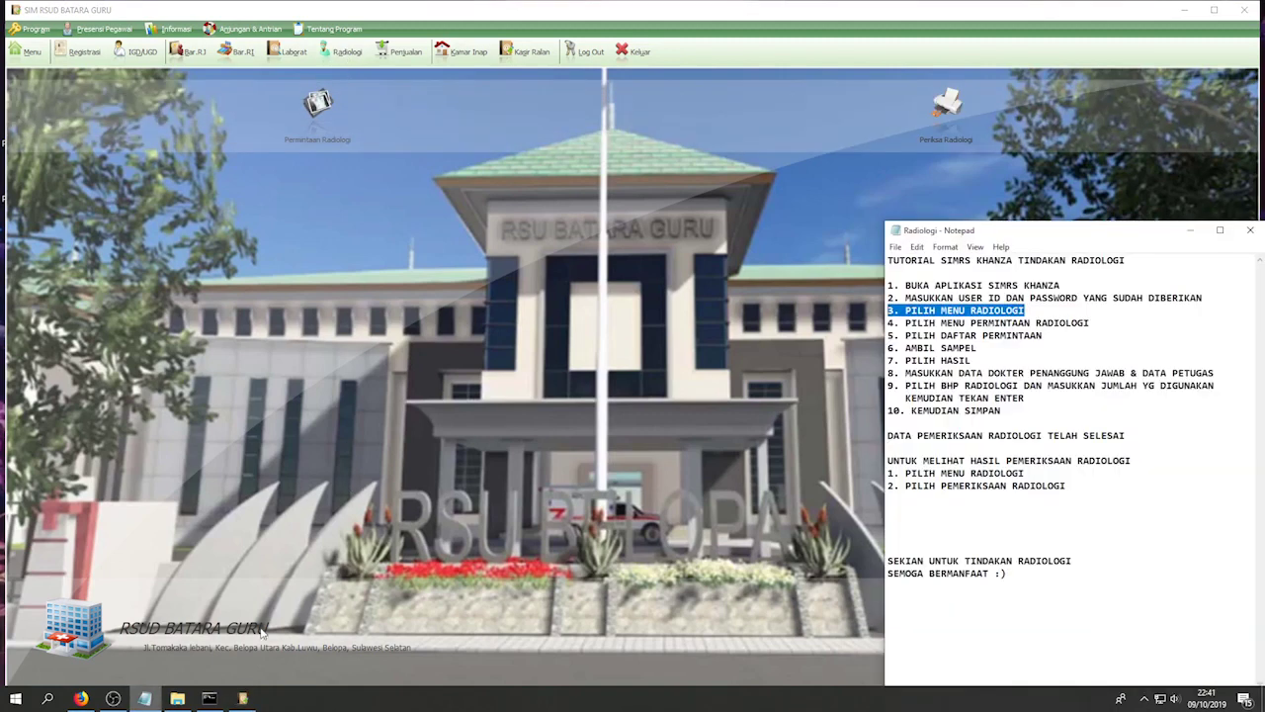
left_click_drag(1093, 324, 894, 323)
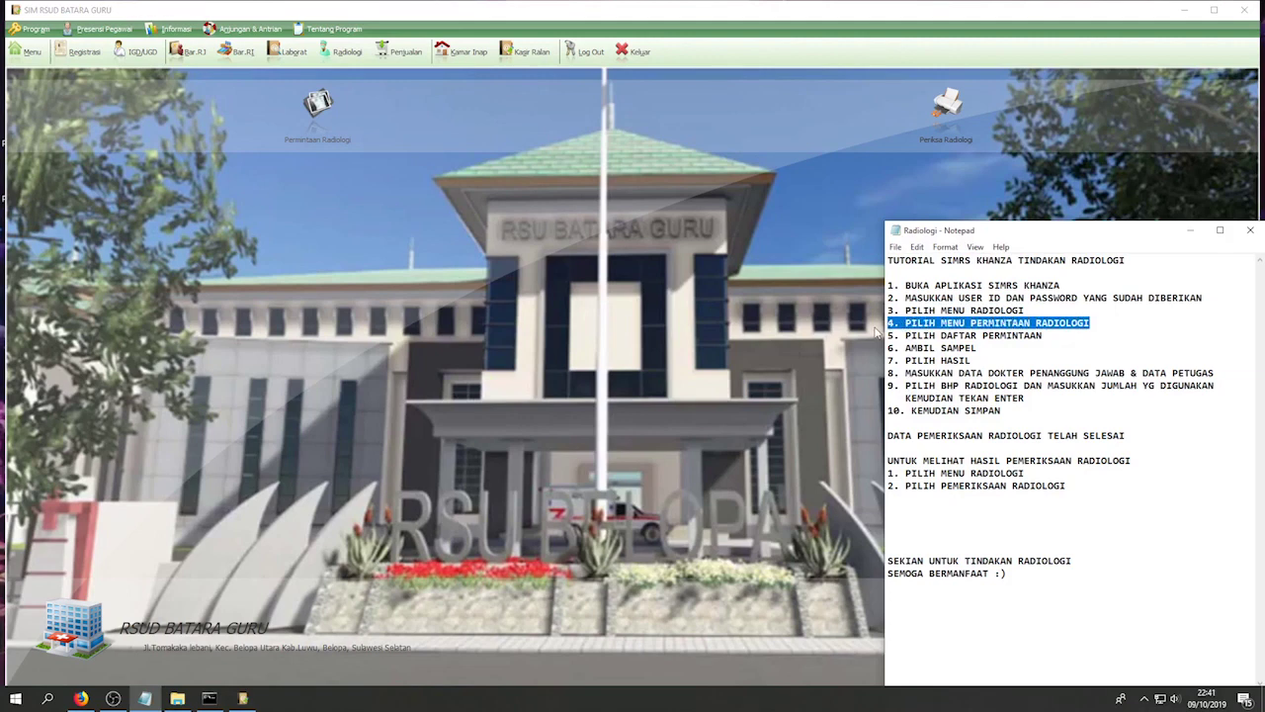
left_click(322, 119)
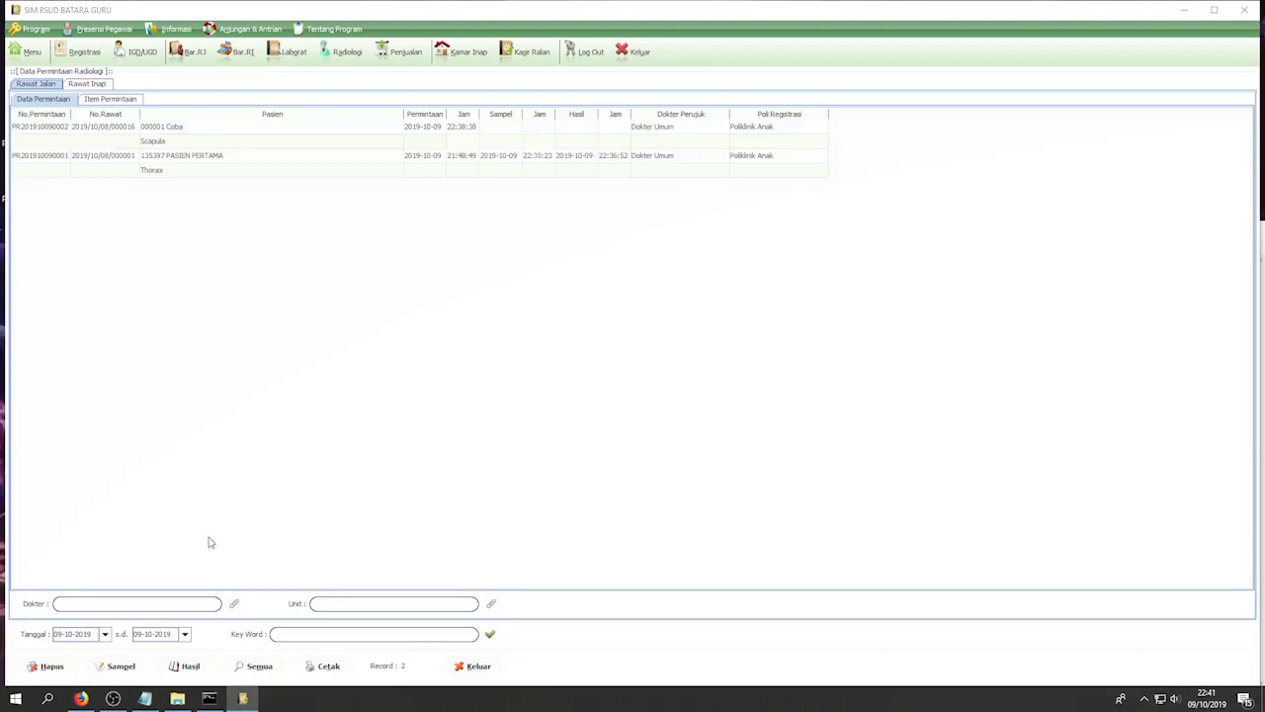
- Mark the request-choosing step in the notes and select the Scapula request row
left_click(145, 698)
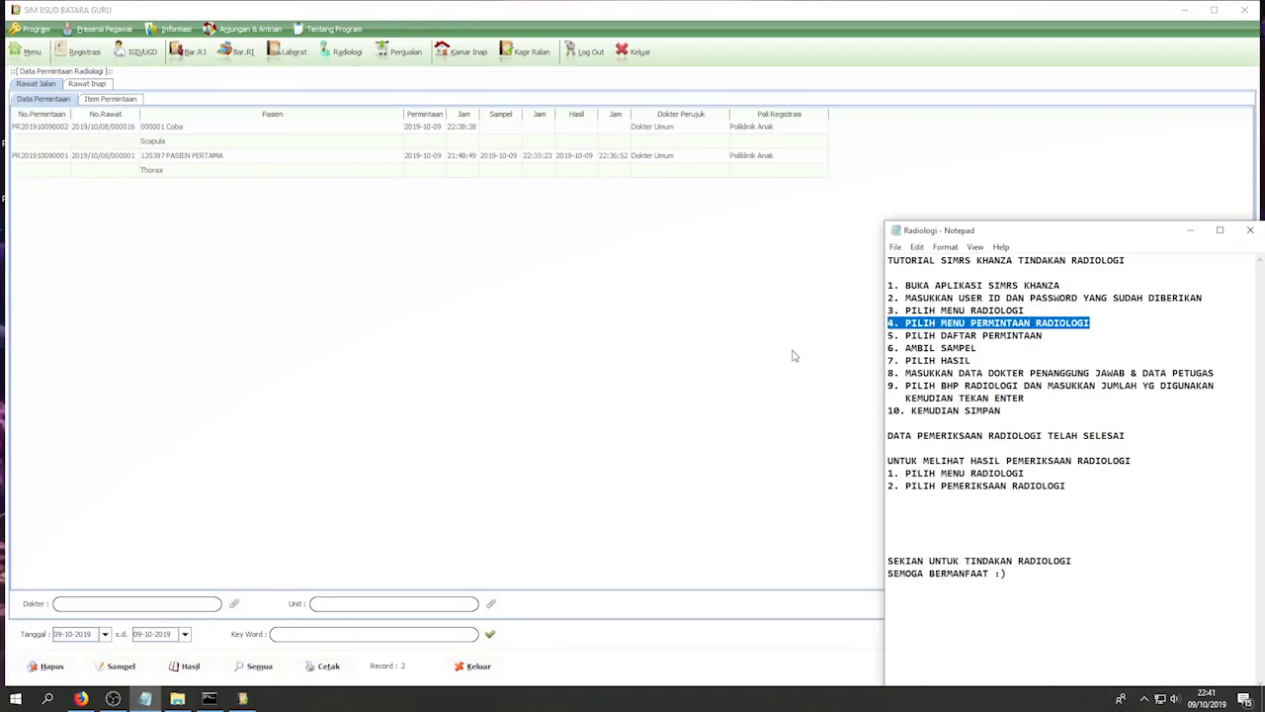
left_click_drag(1046, 336, 888, 336)
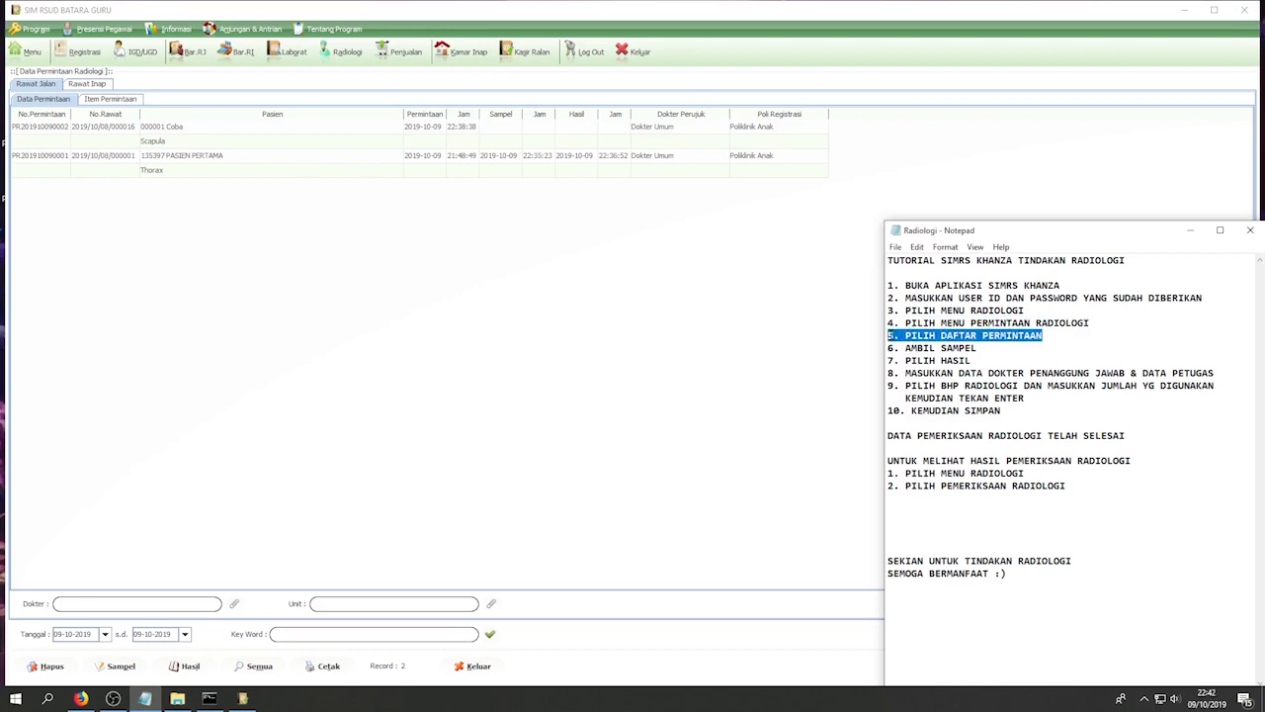
left_click(169, 132)
left_click(176, 152)
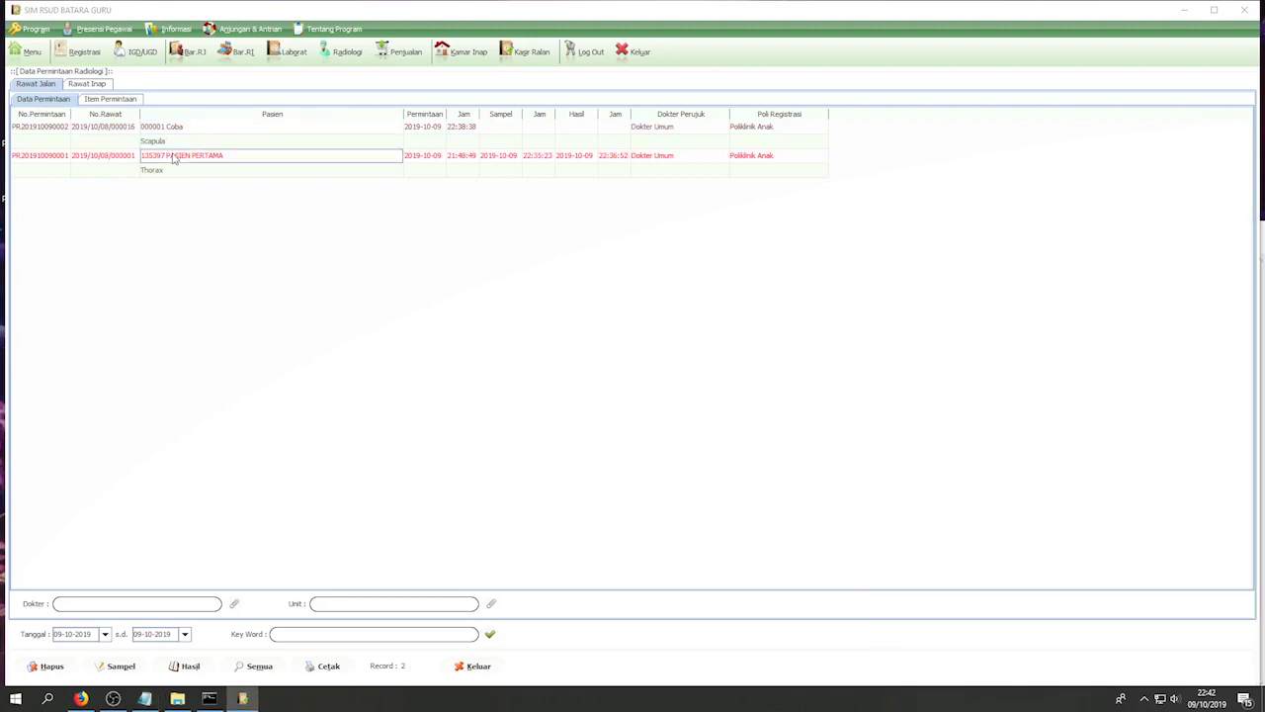
left_click(177, 132)
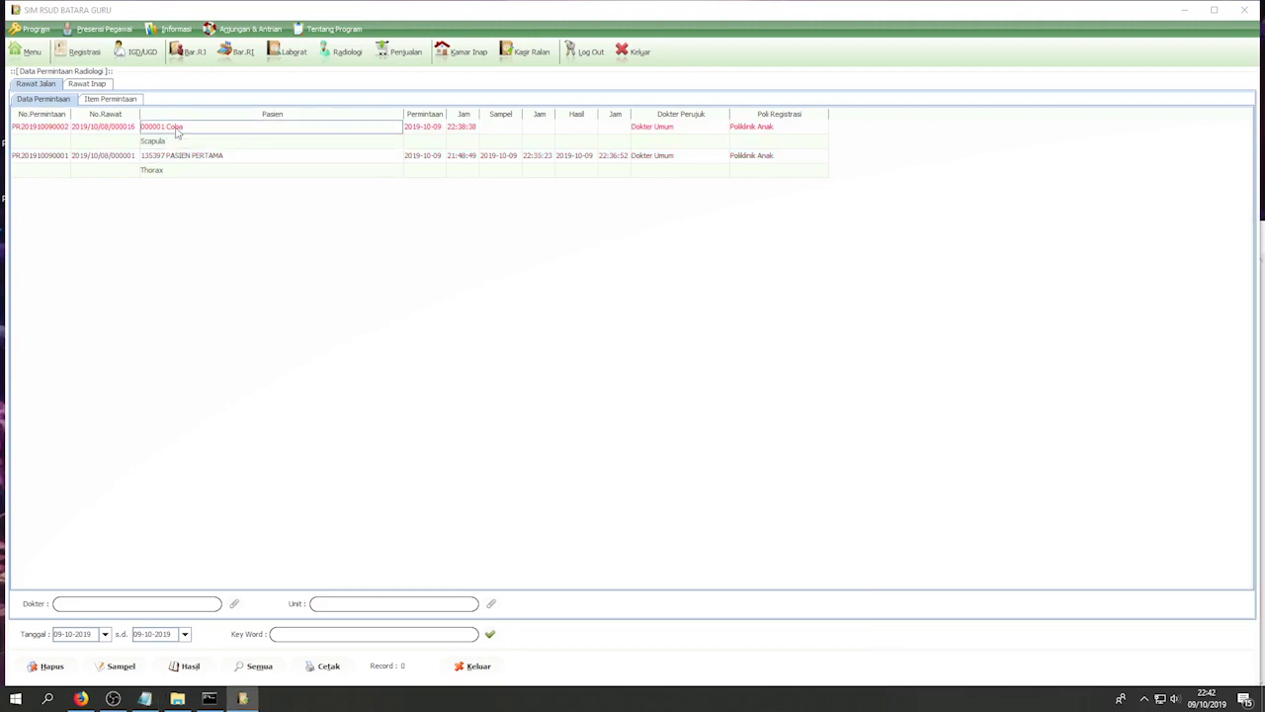
- Check the Scapula row's context menu, then mark the sample-taking step in the notes
right_click(178, 133)
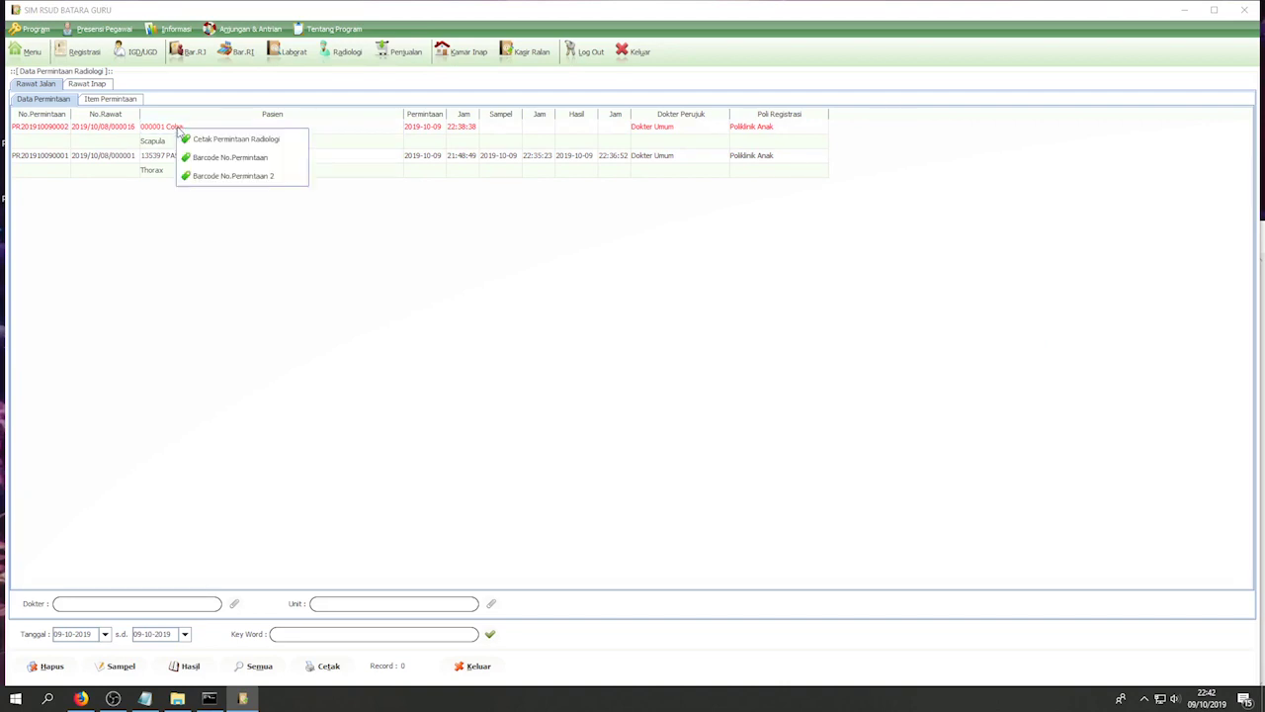
left_click(171, 133)
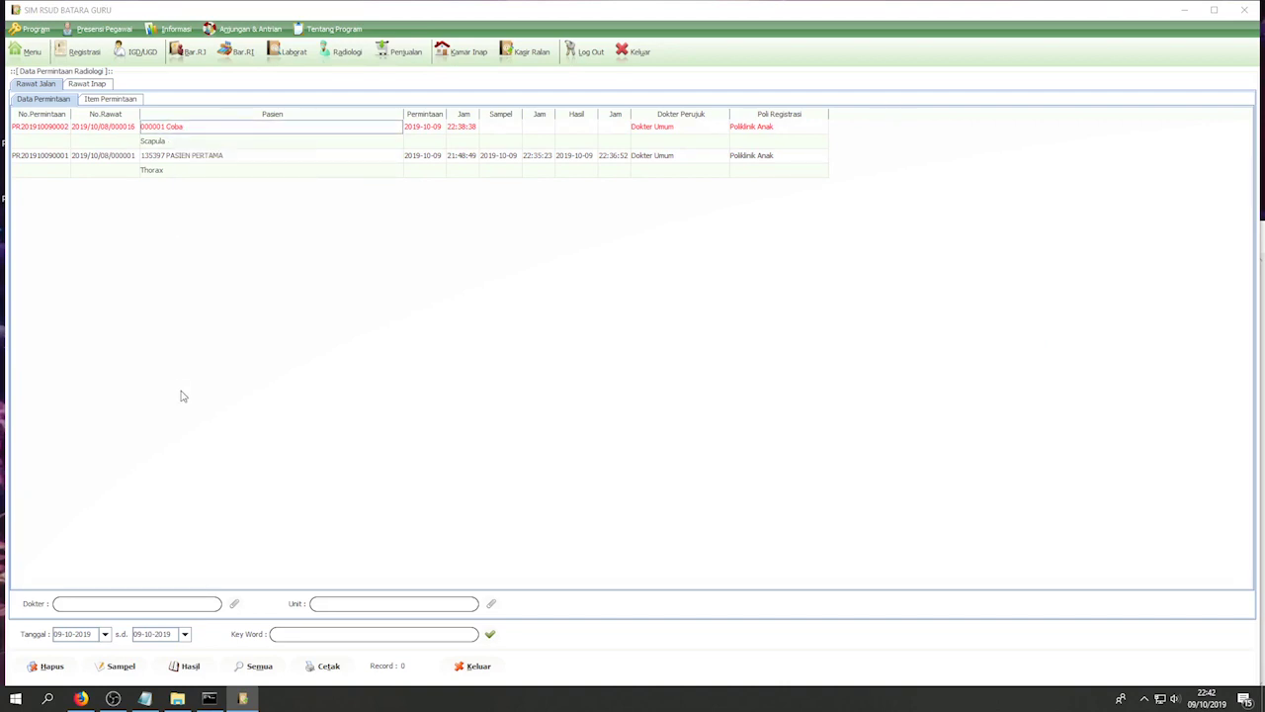
left_click(145, 700)
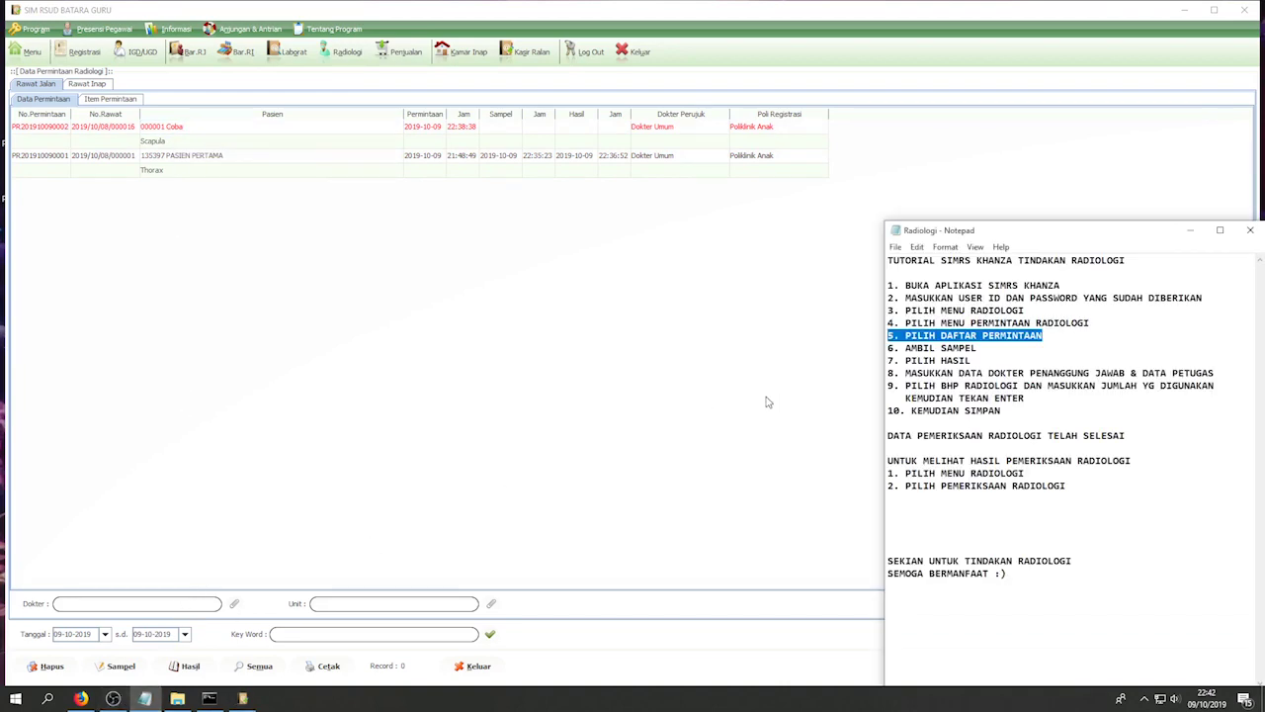
left_click_drag(977, 348, 883, 347)
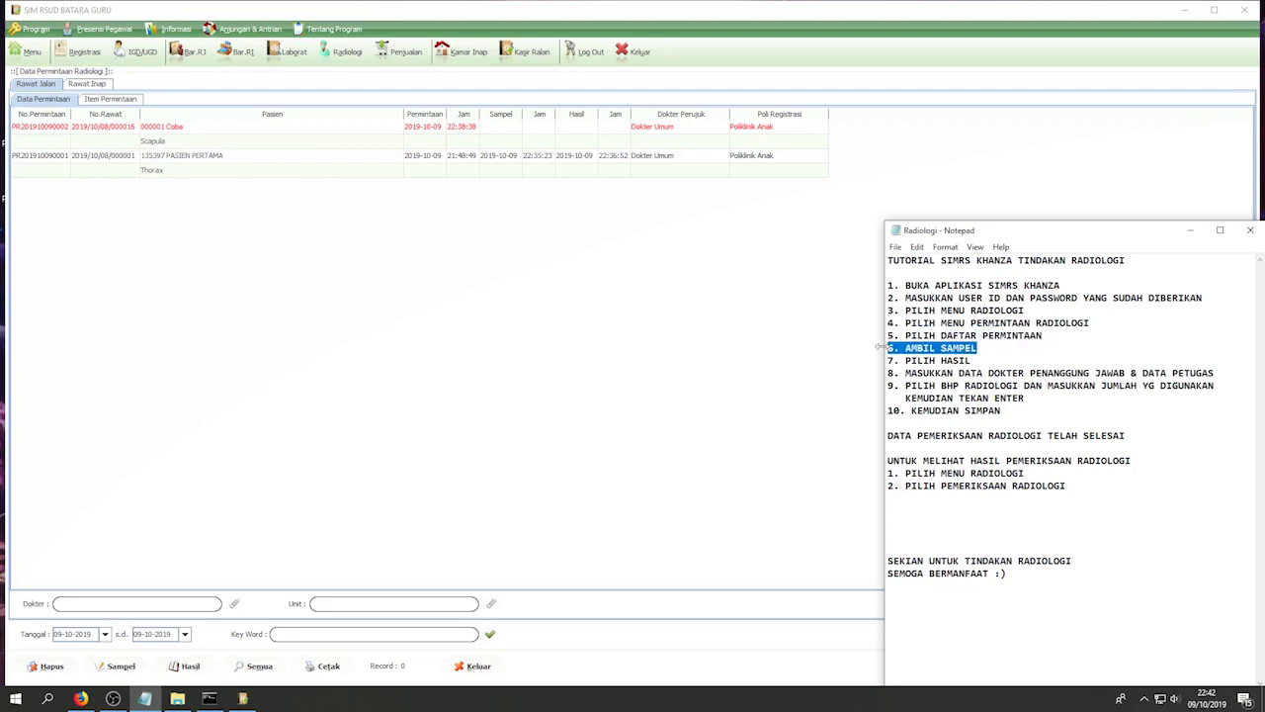
left_click(121, 668)
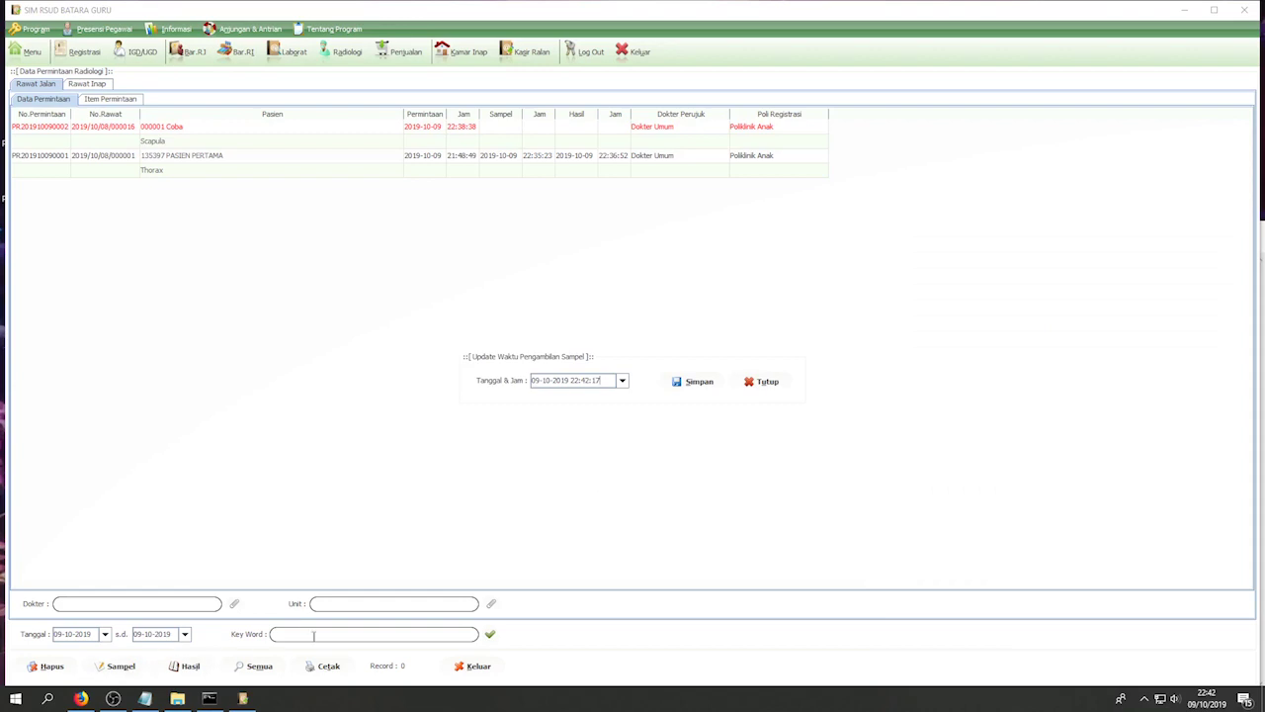
left_click(701, 386)
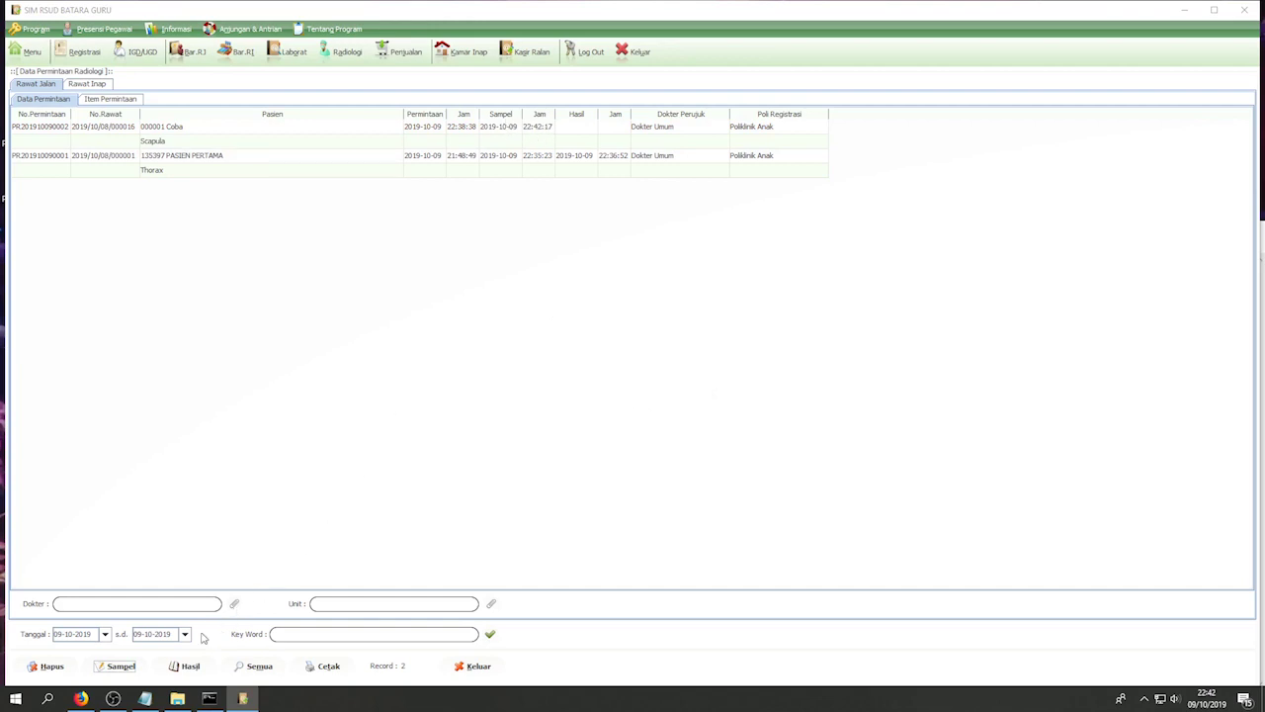
left_click(151, 699)
left_click_drag(976, 361, 890, 362)
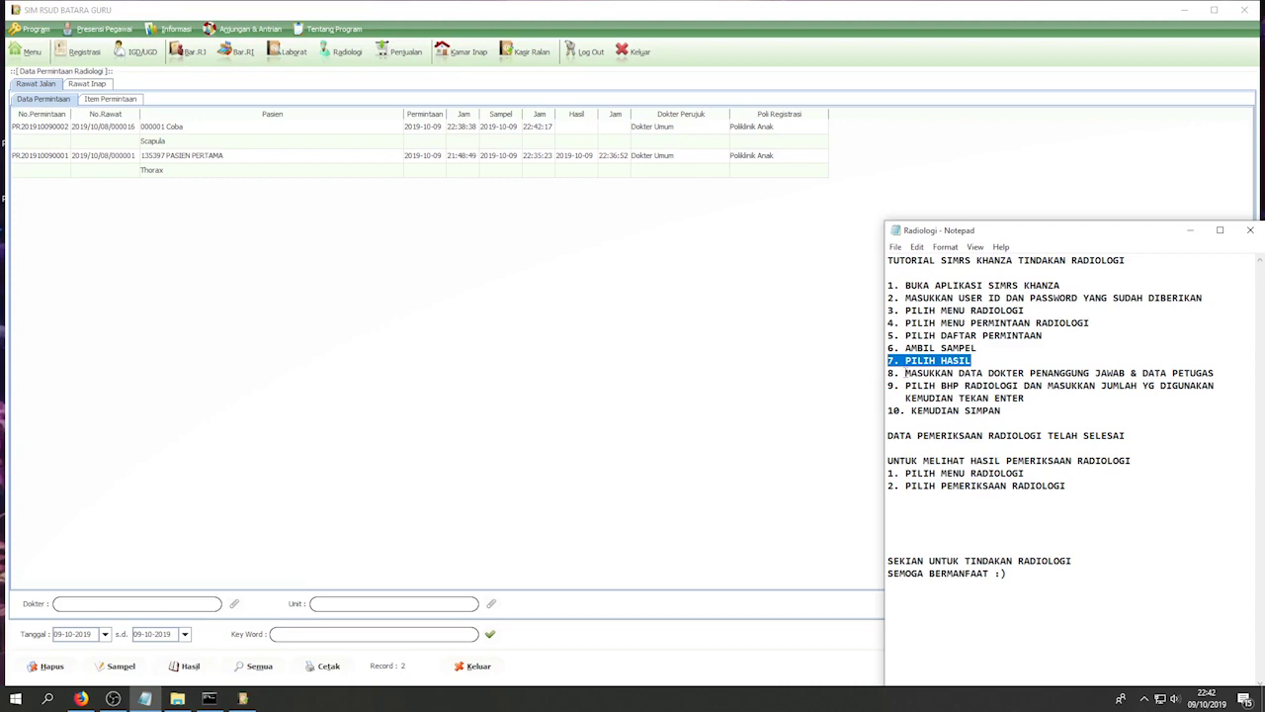
left_click_drag(1046, 335, 886, 341)
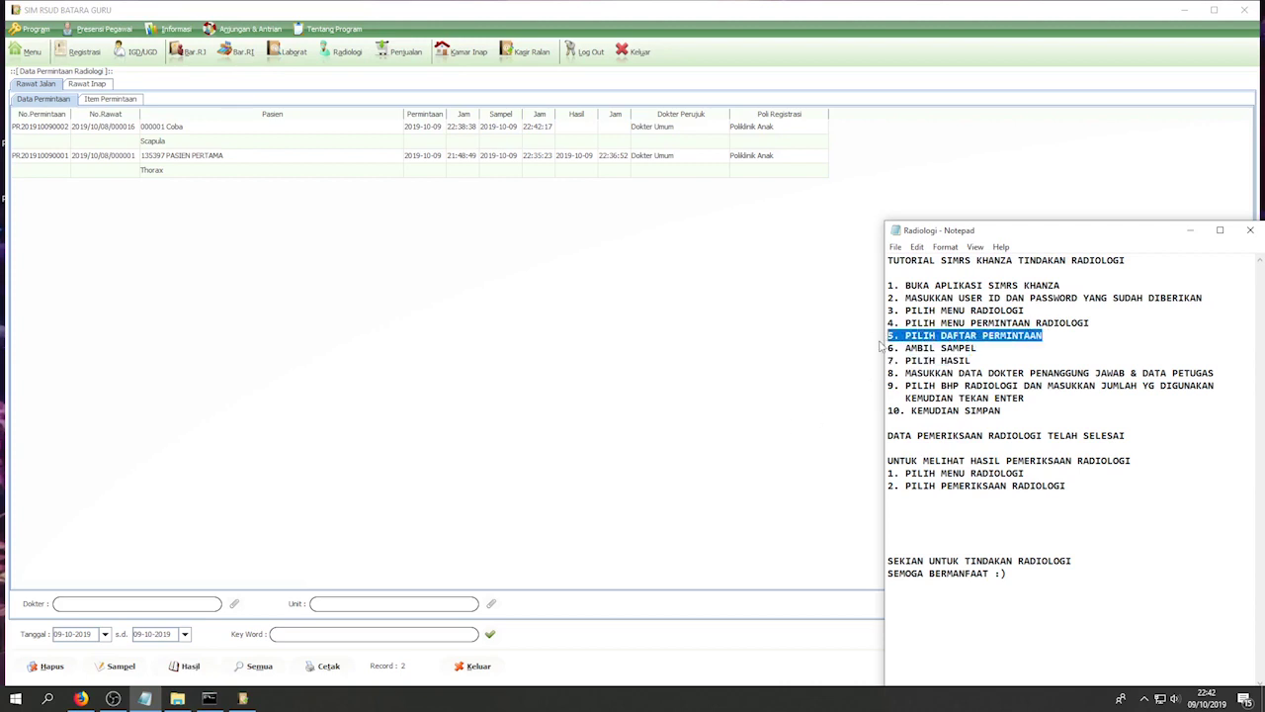
- Open the Scapula request's result entry form and highlight the doctor-and-staff step in the notes
left_click(156, 129)
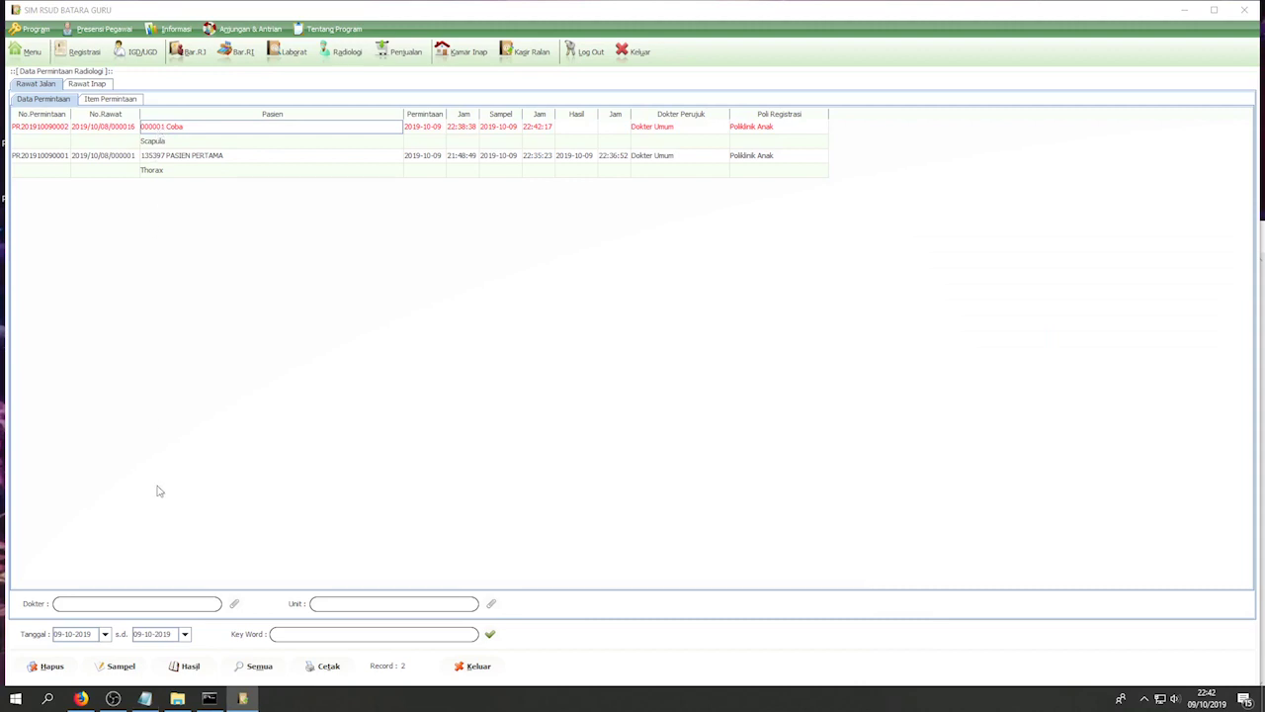
left_click(144, 698)
left_click_drag(973, 360, 888, 360)
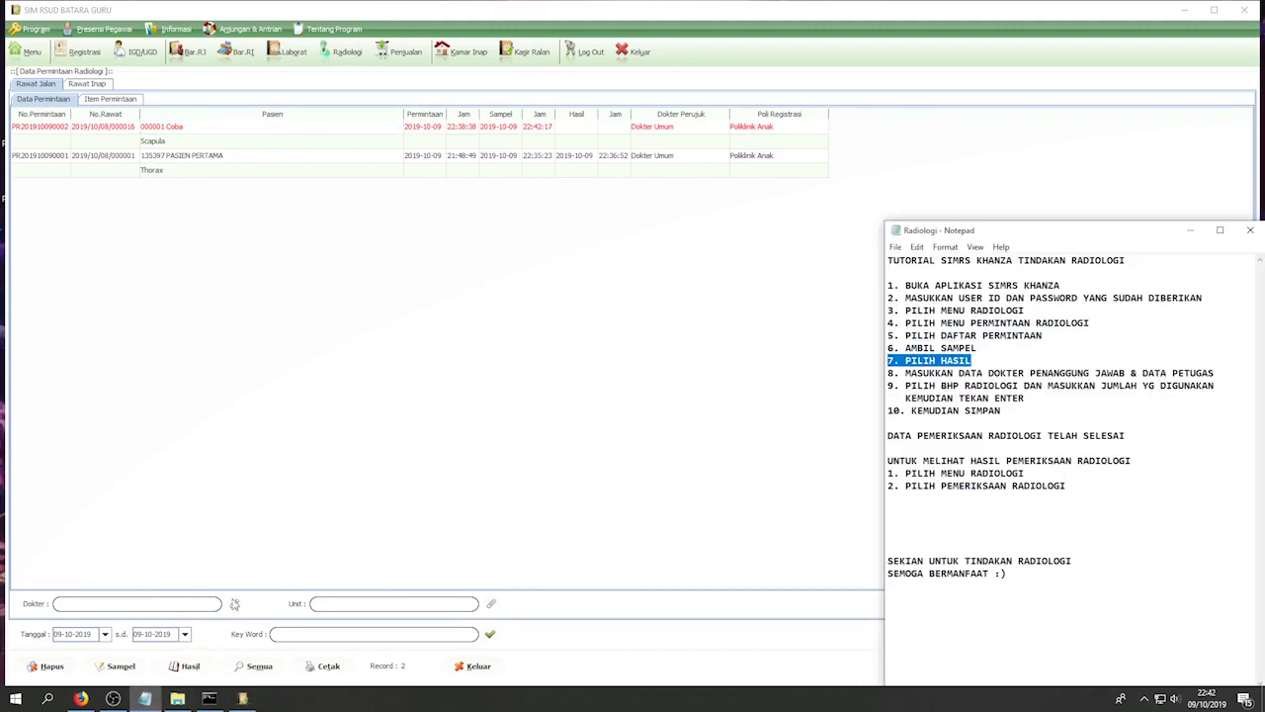
left_click(188, 668)
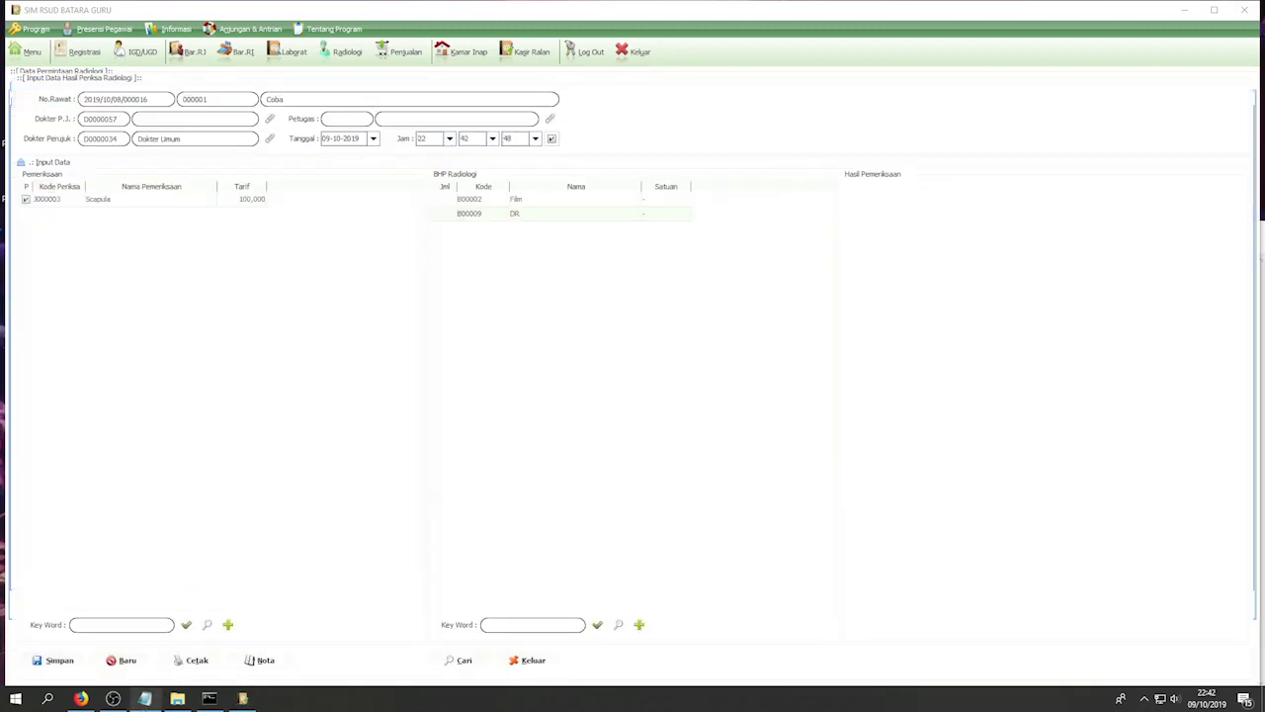
left_click(144, 698)
left_click_drag(1226, 373, 889, 373)
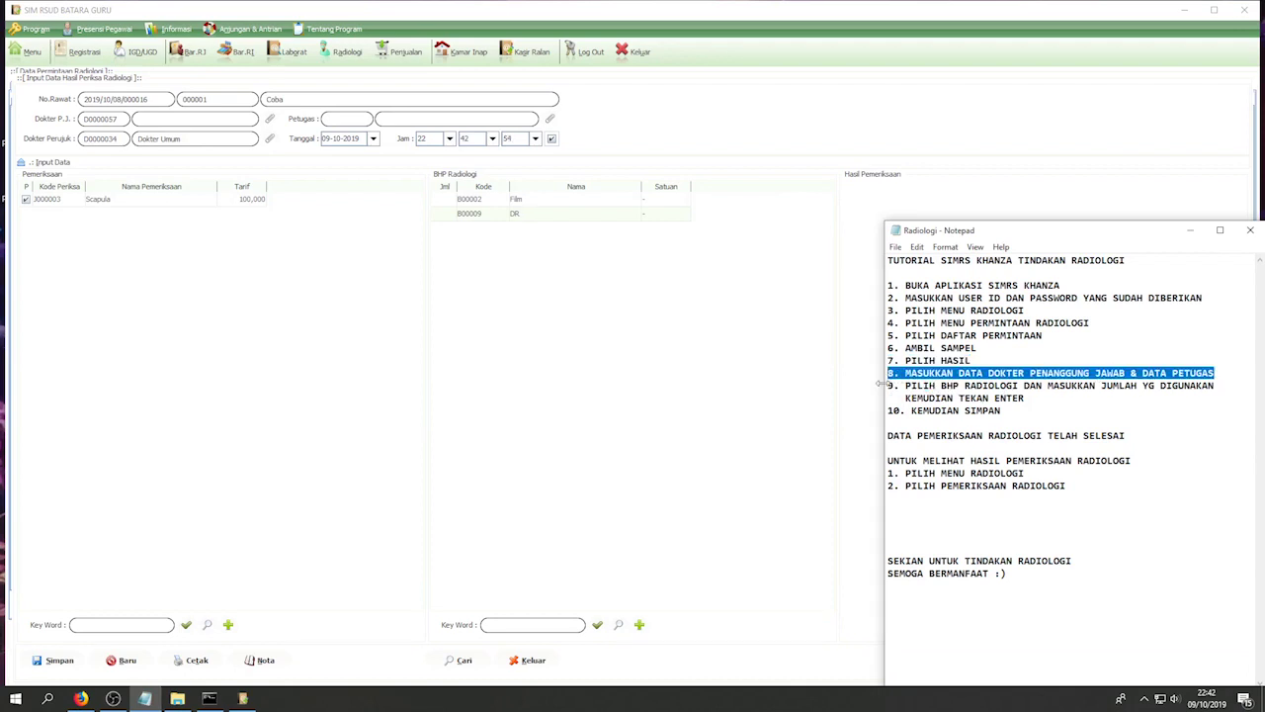
- Set Dokter Umum as responsible doctor and 004 Radiologi as the staff member
left_click(270, 119)
left_click(126, 126)
double_click(127, 125)
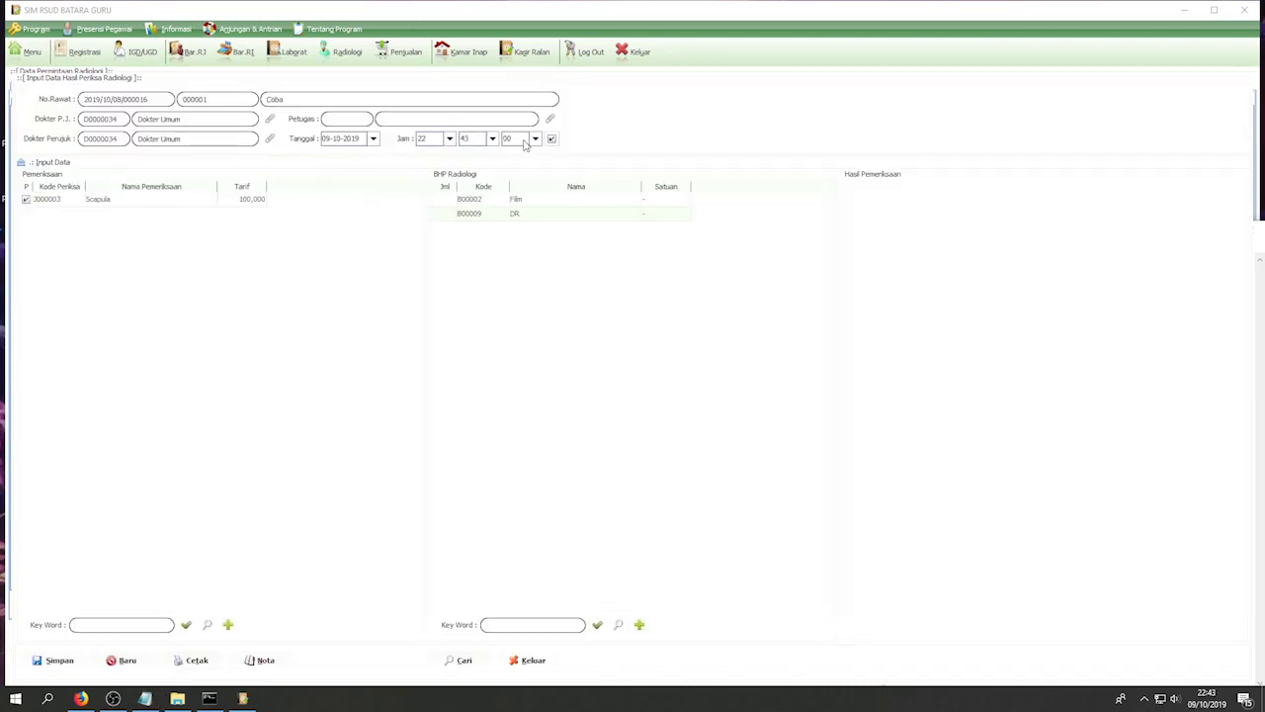
left_click(549, 123)
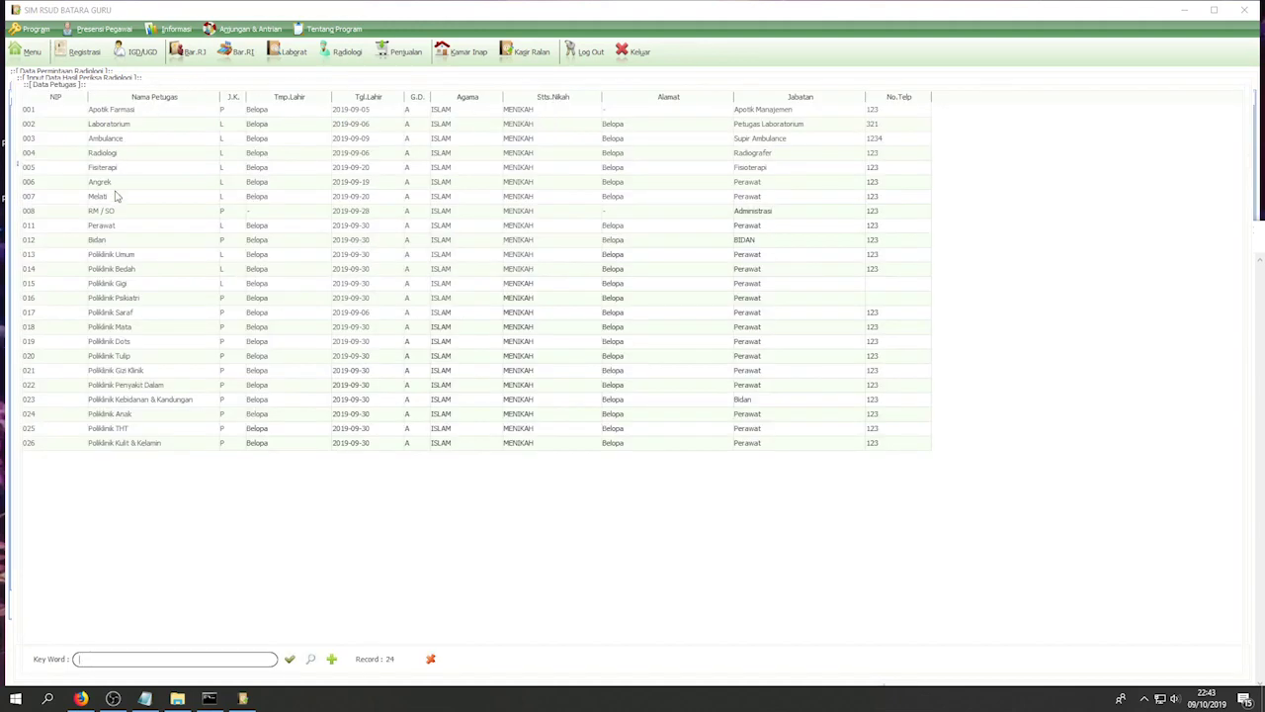
left_click(103, 155)
double_click(103, 154)
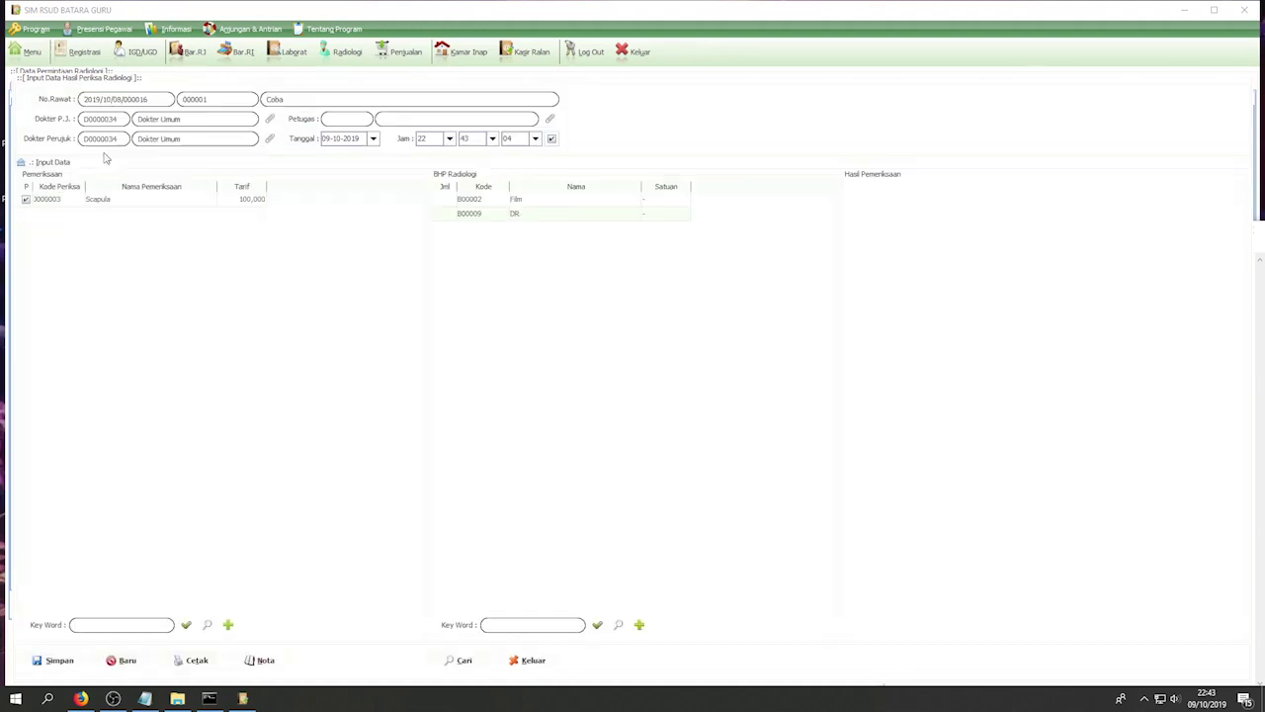
- Highlight the tutorial steps about radiology BHP and entering BHP quantities
left_click(145, 698)
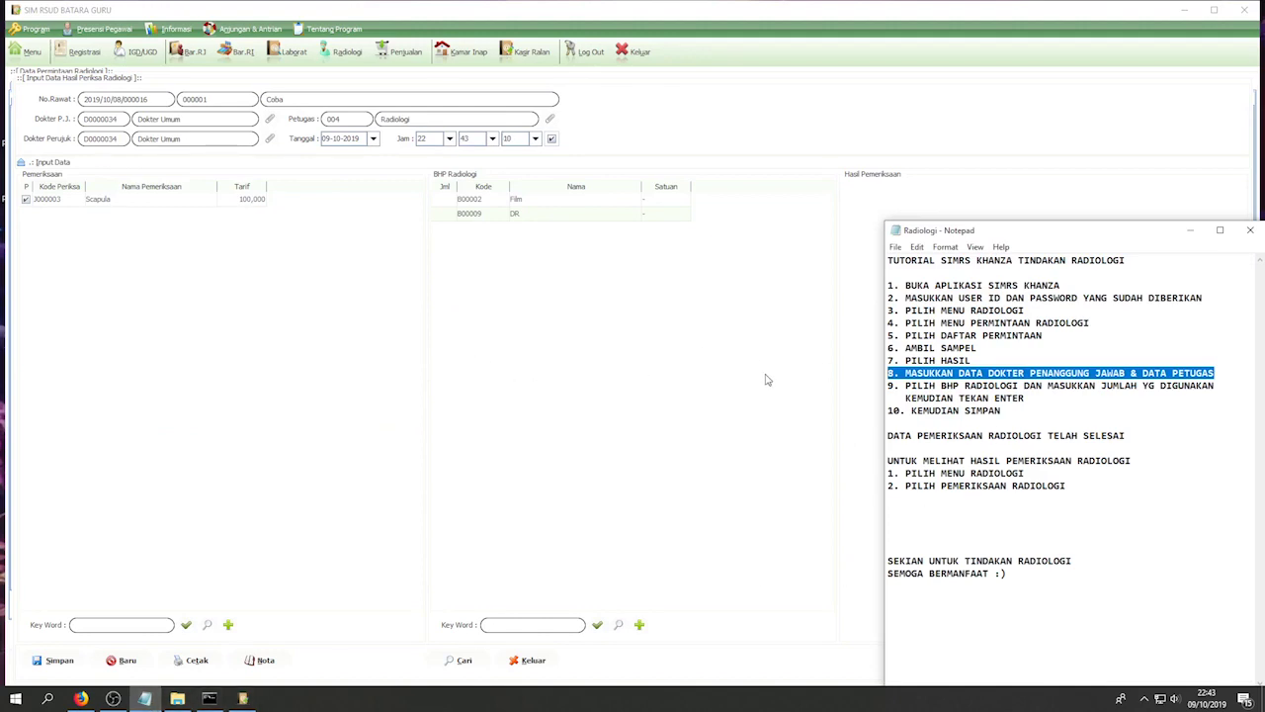
left_click_drag(1214, 386, 888, 386)
left_click_drag(1024, 398, 893, 386)
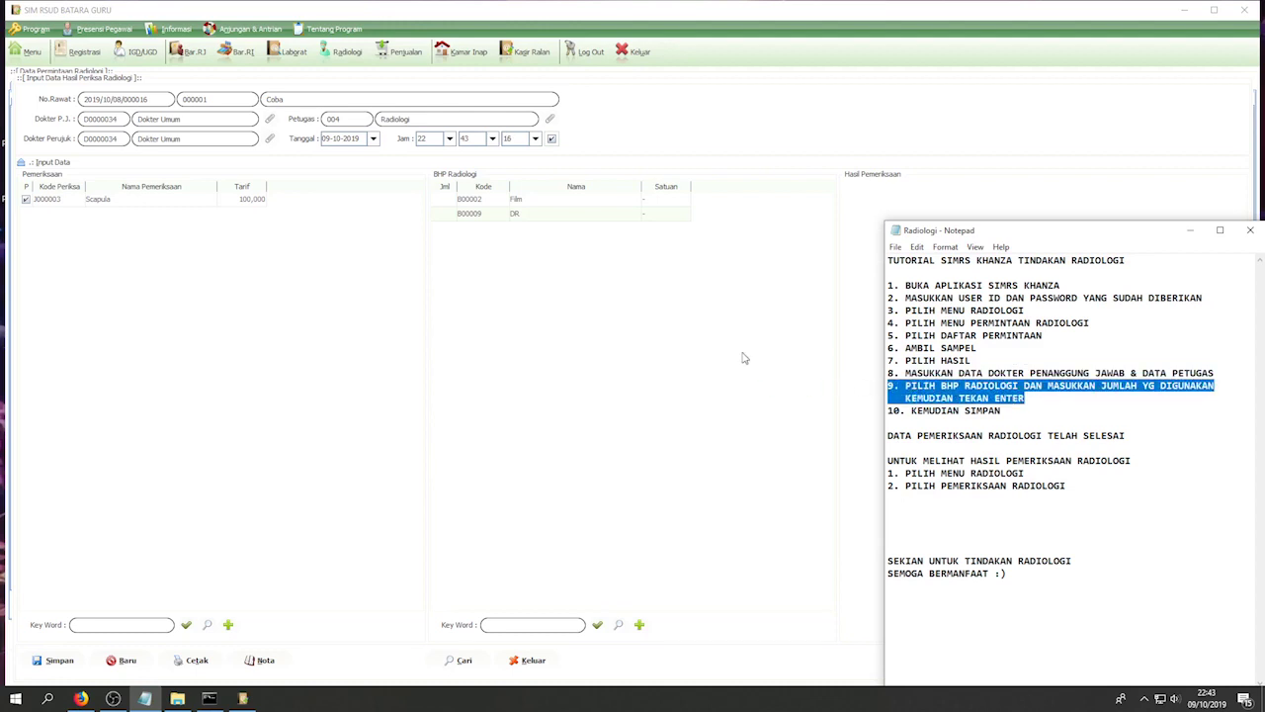
- Enter quantity 1 for the Film (B00002) BHP item, then highlight the saving step
left_click(520, 216)
left_click(519, 201)
left_click(447, 202)
type("1")
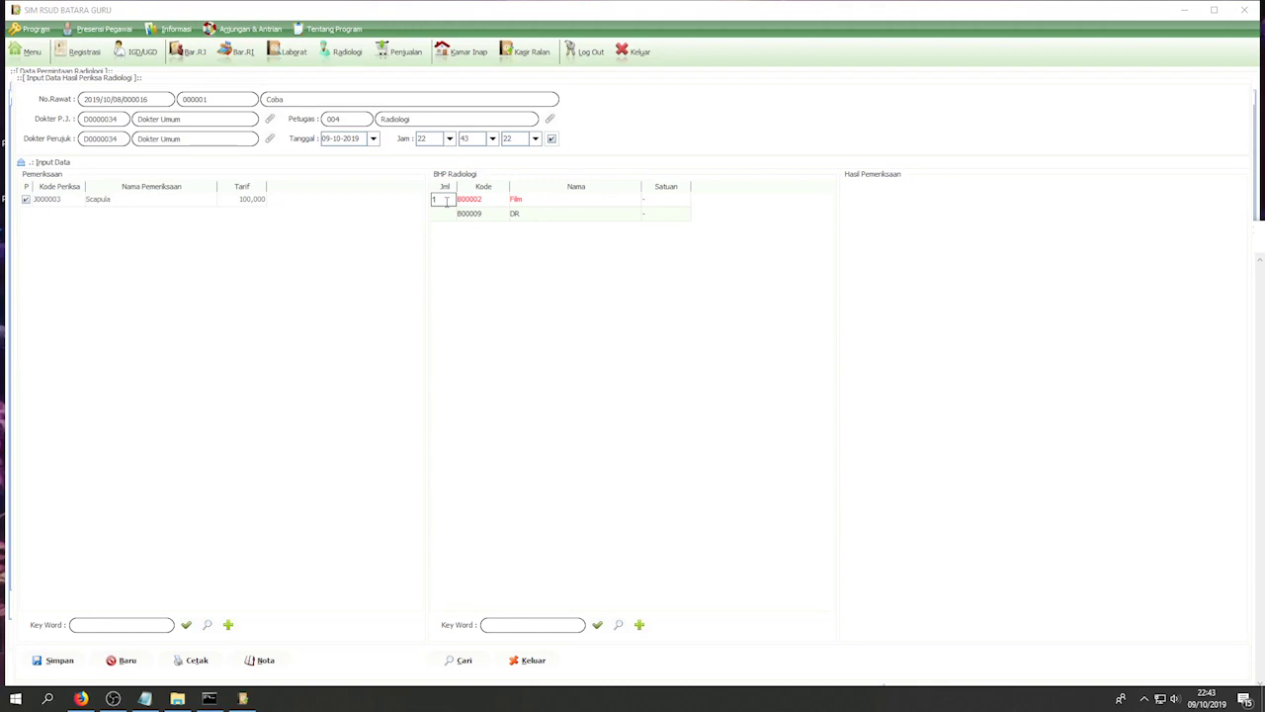
key("Return")
left_click(144, 698)
left_click_drag(1004, 411, 876, 421)
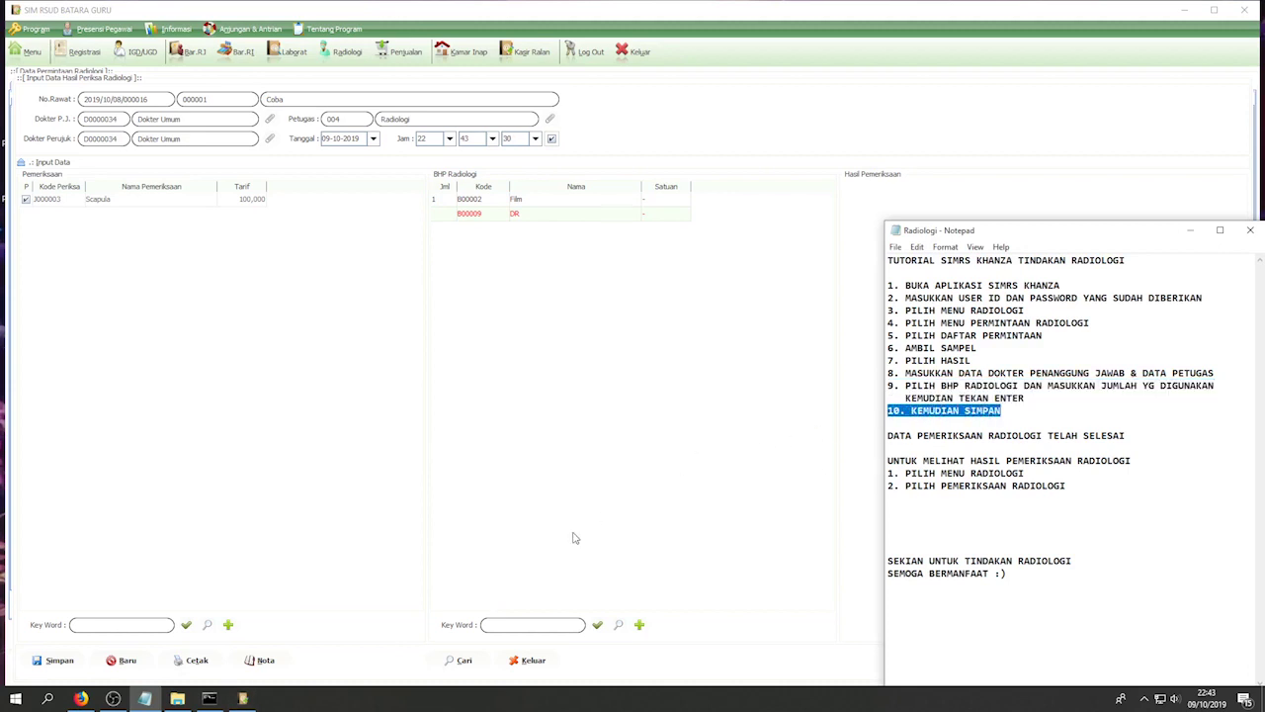
- Save the Scapula exam result, confirming with Yes and acknowledging the completion message
left_click(57, 664)
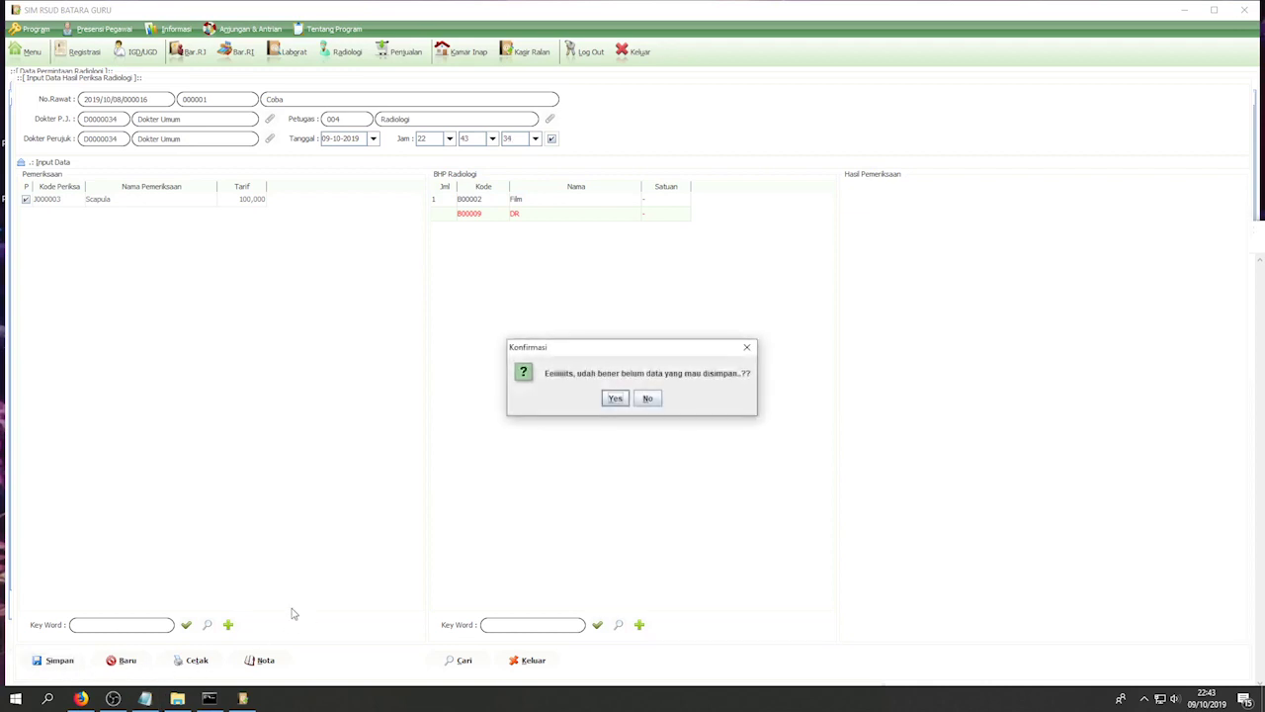
left_click(615, 398)
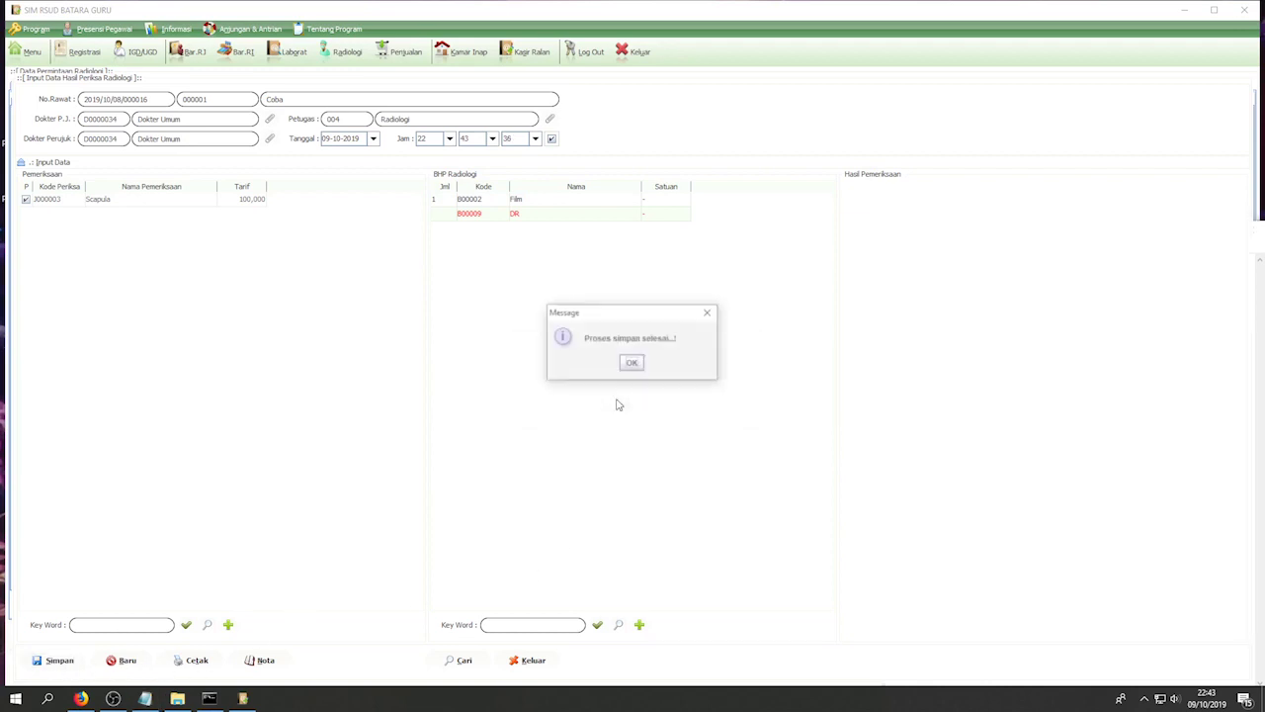
left_click(635, 365)
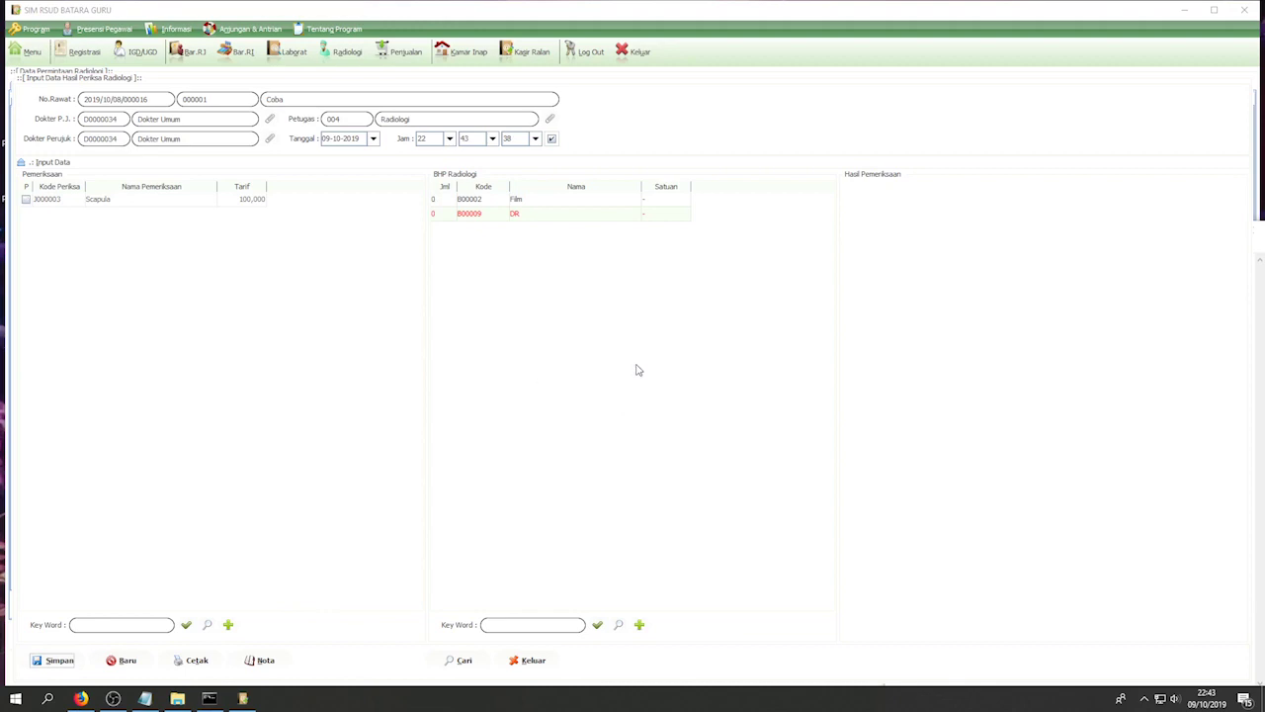
- Highlight the tutorial notes on finishing entry and viewing exam results in the radiology section
left_click(144, 698)
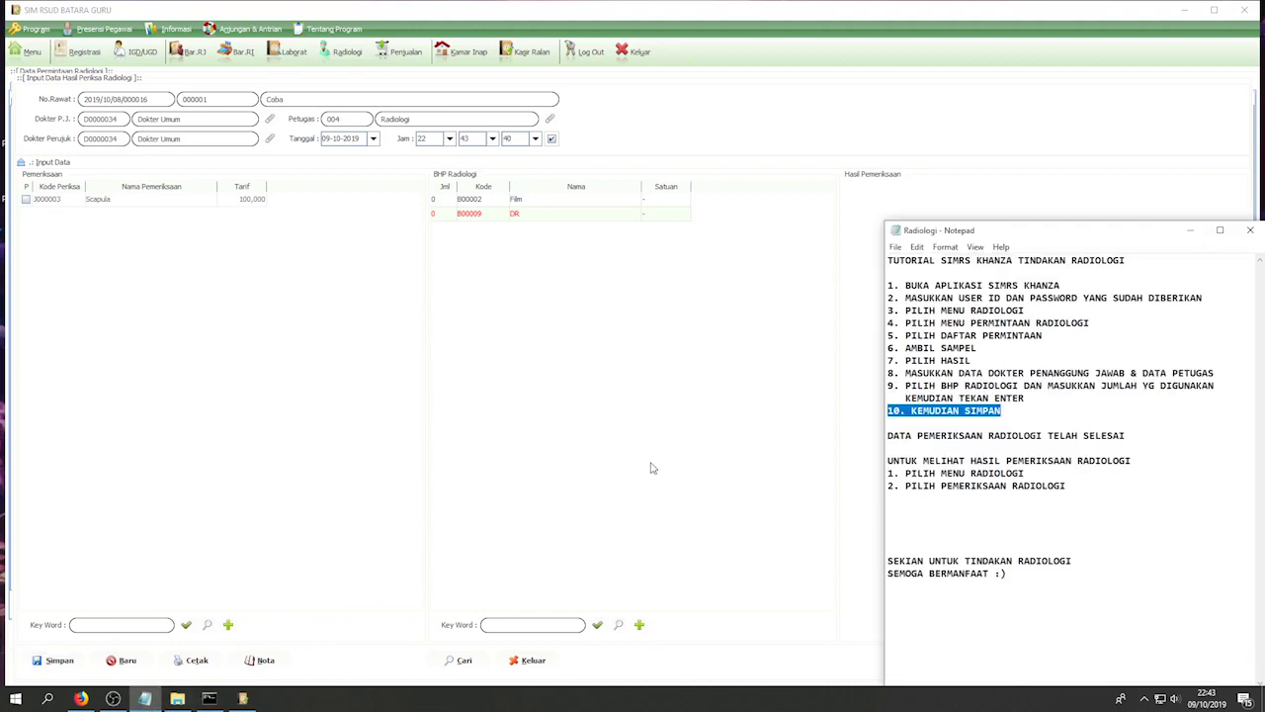
left_click_drag(1130, 435, 881, 438)
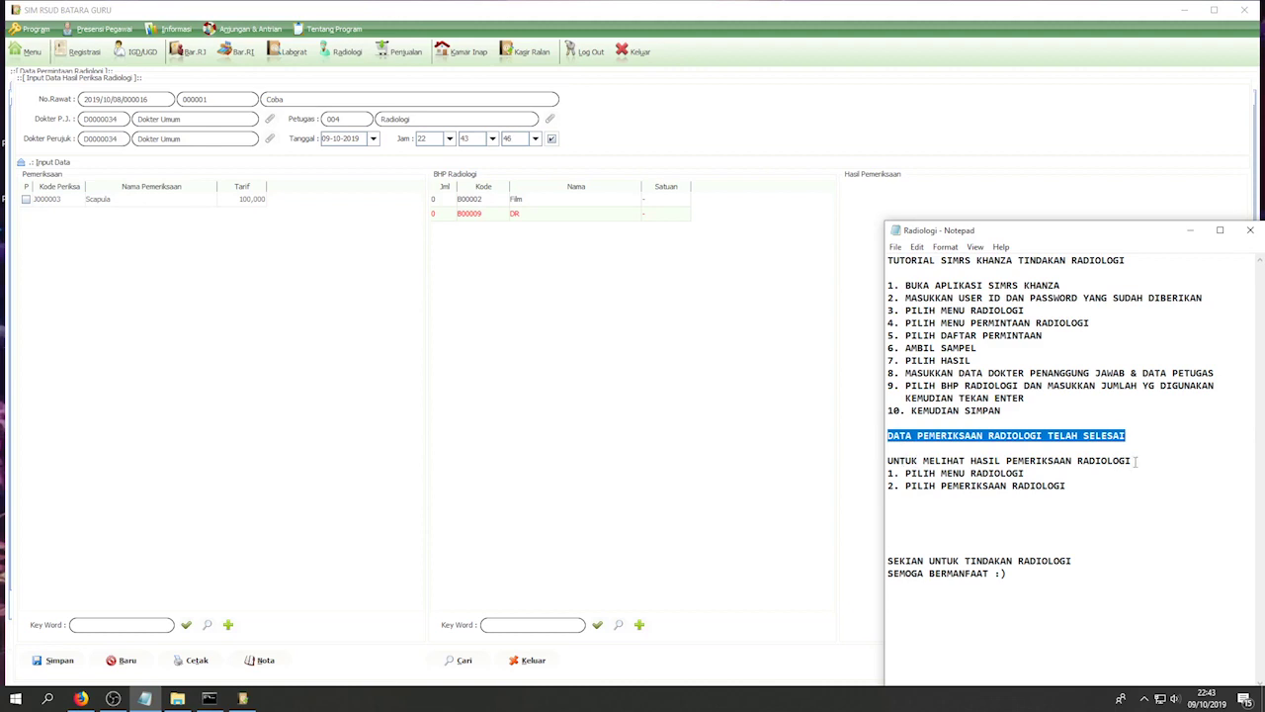
left_click_drag(1137, 461, 887, 462)
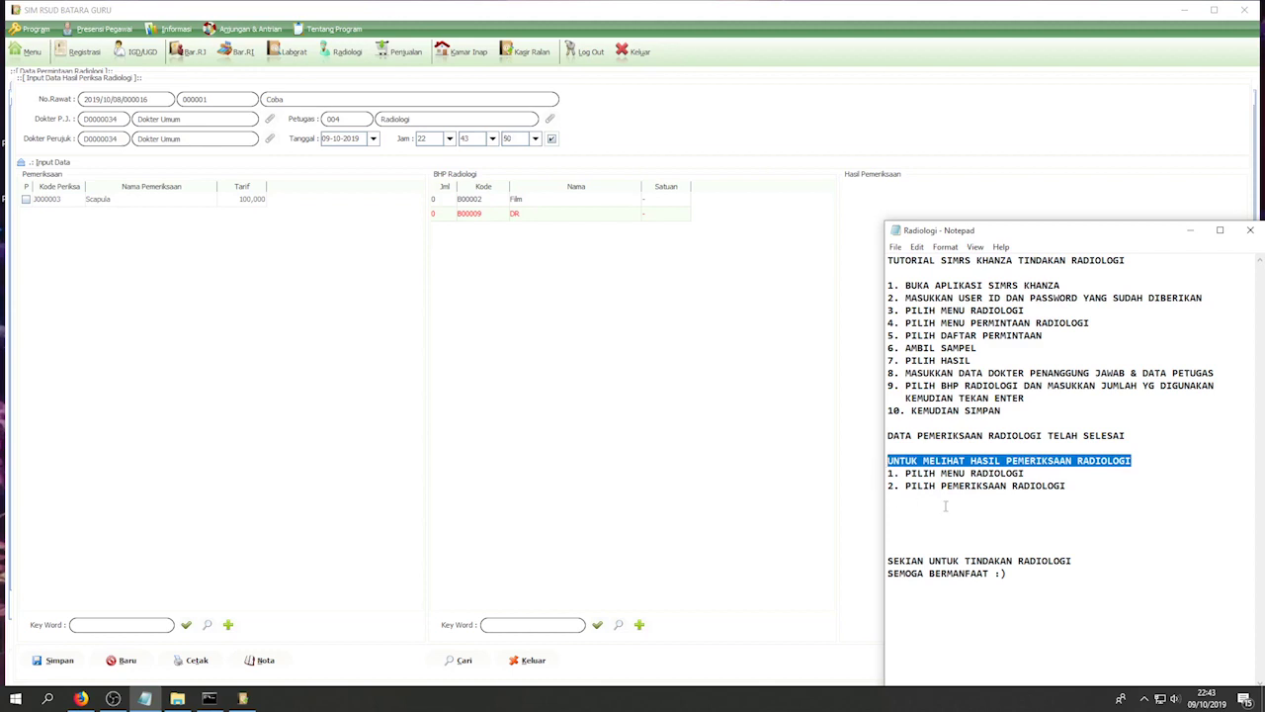
left_click_drag(1034, 472, 888, 473)
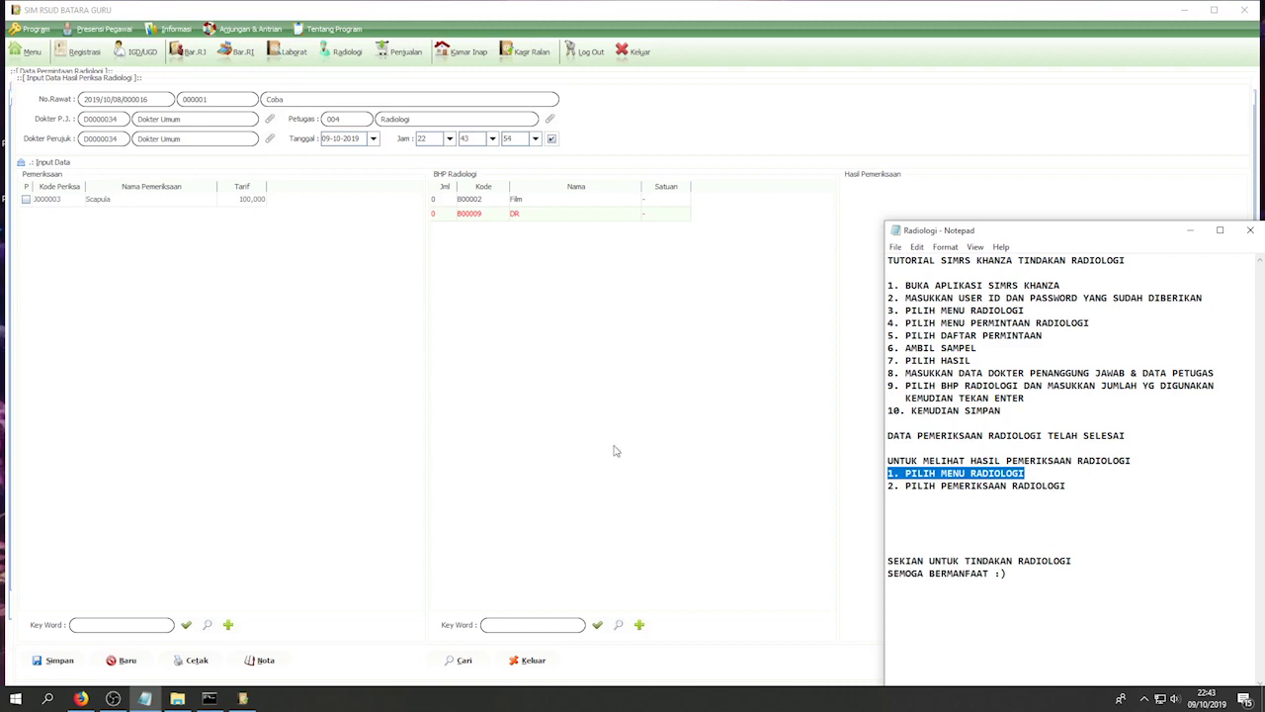
- Open Radiologi's Periksa Radiologi list to view the saved Scapula exam beside Thorax
left_click(343, 57)
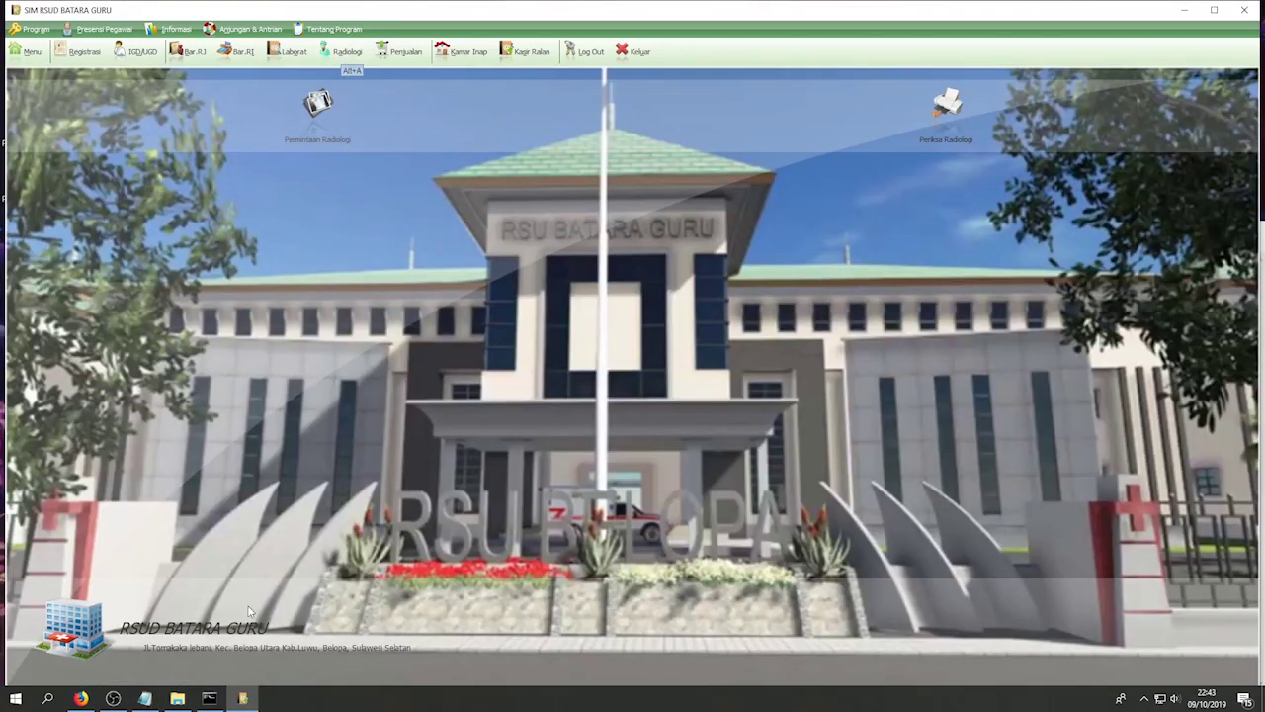
left_click(144, 698)
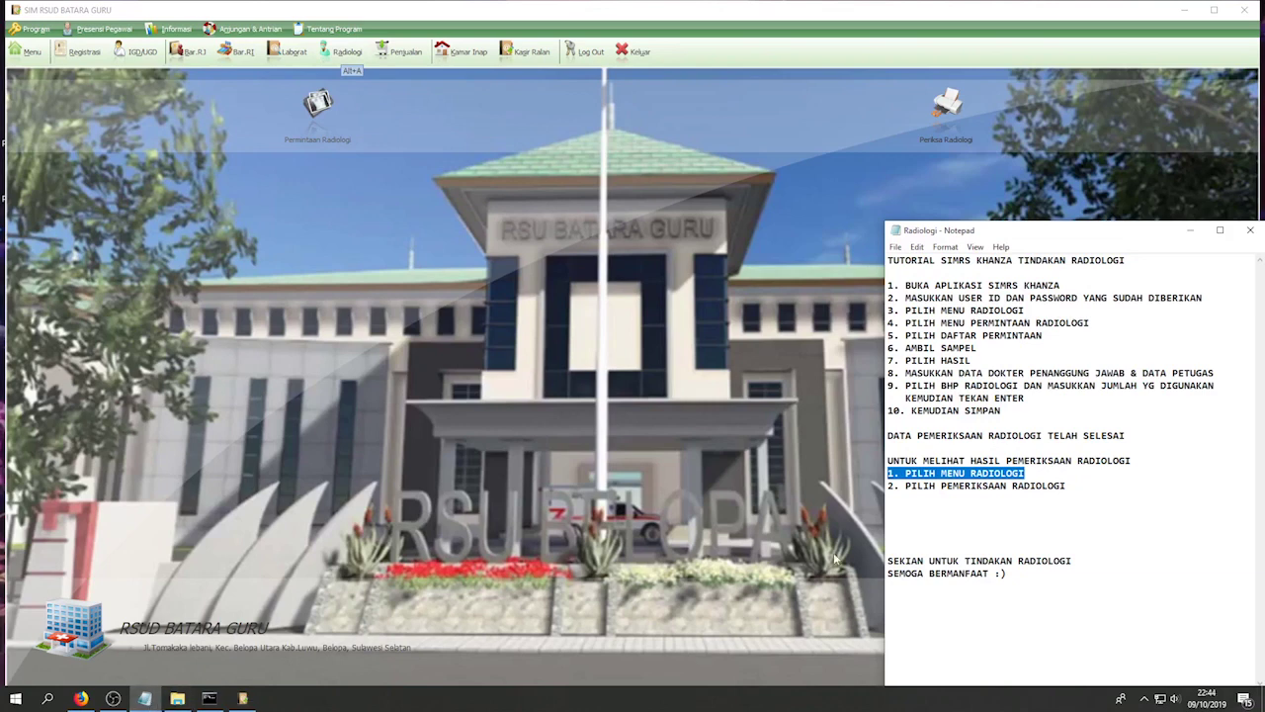
left_click_drag(1067, 485, 893, 485)
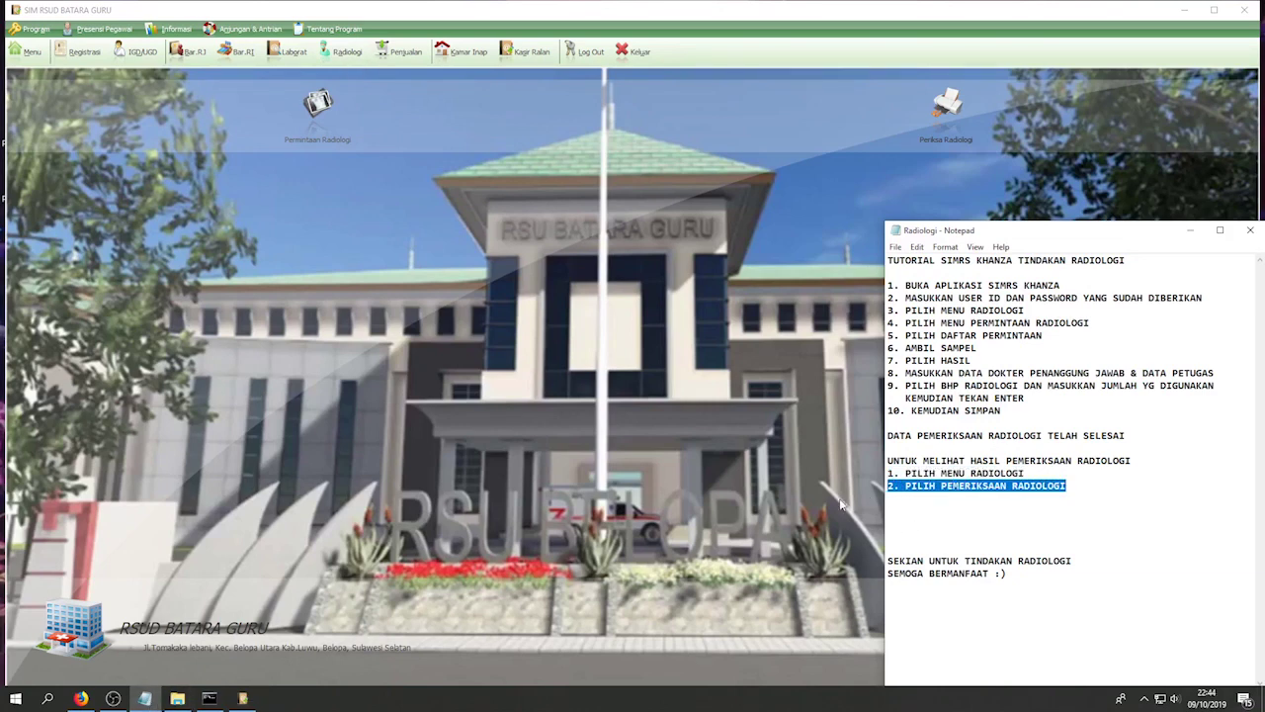
left_click(951, 113)
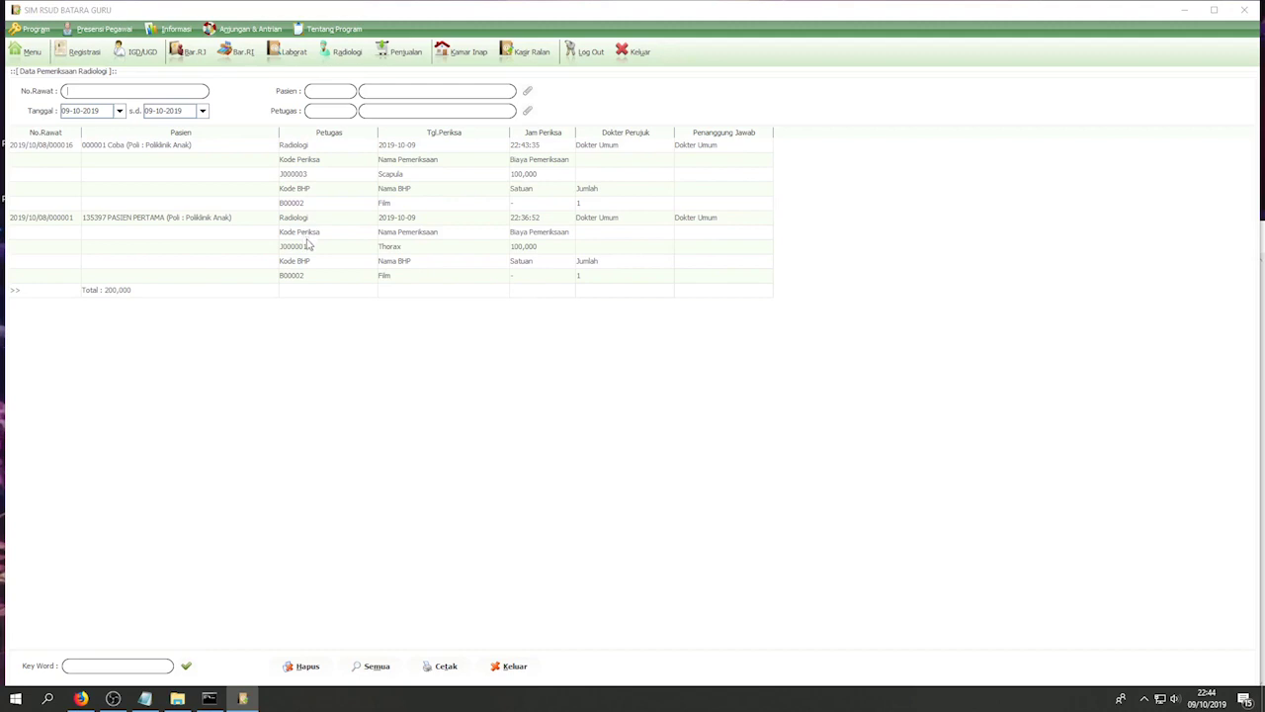
- Select the saved Scapula exam row in Periksa Radiologi, then highlight the Notepad tutorial's closing lines
left_click(195, 147)
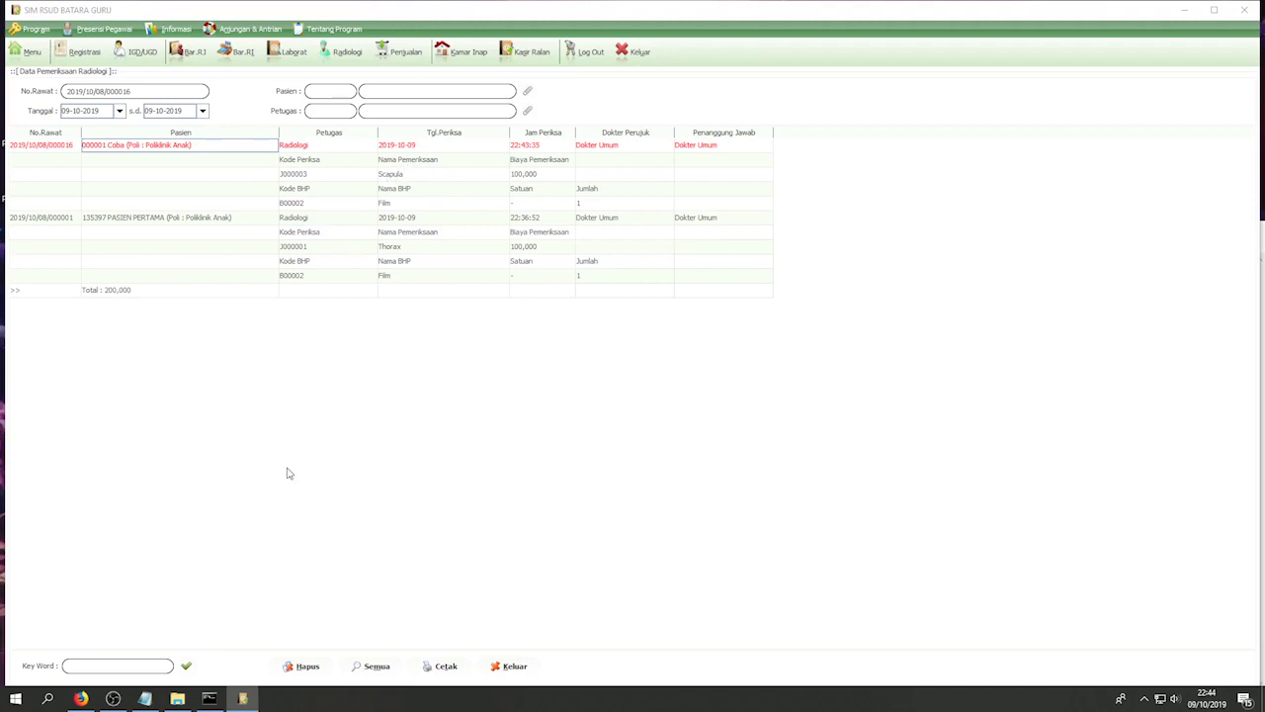
left_click(145, 698)
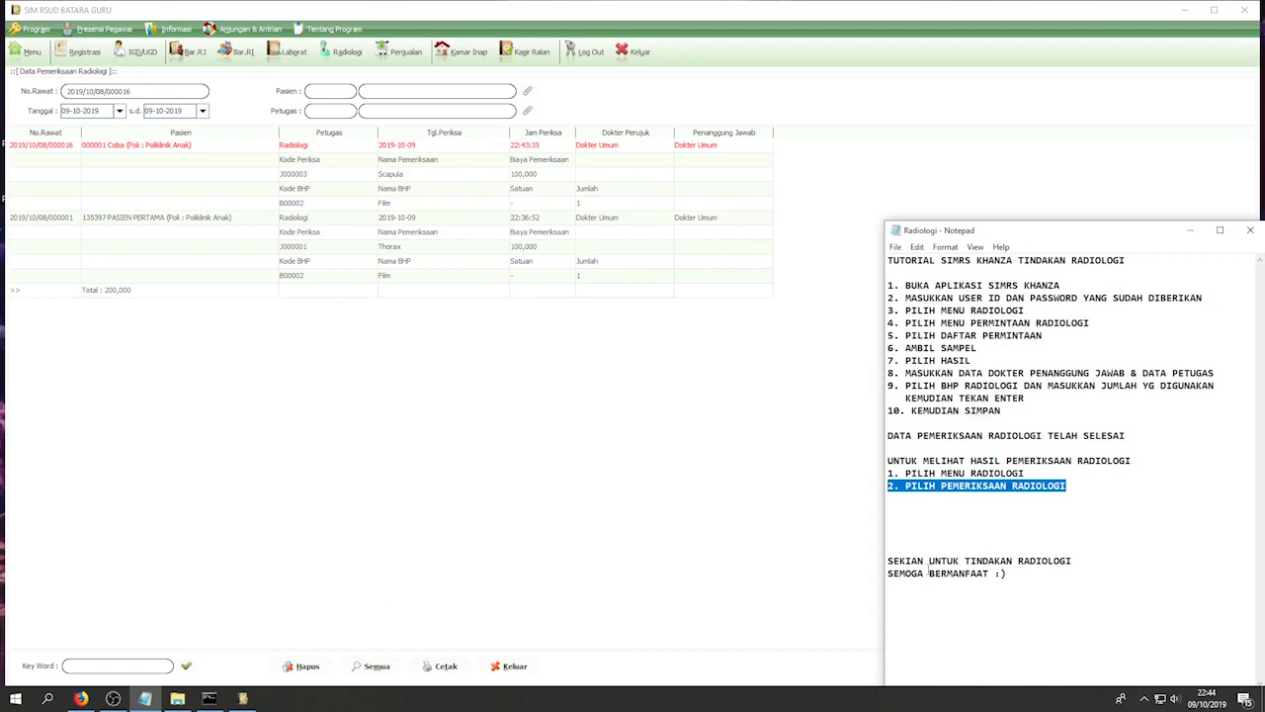
left_click_drag(1023, 575, 888, 560)
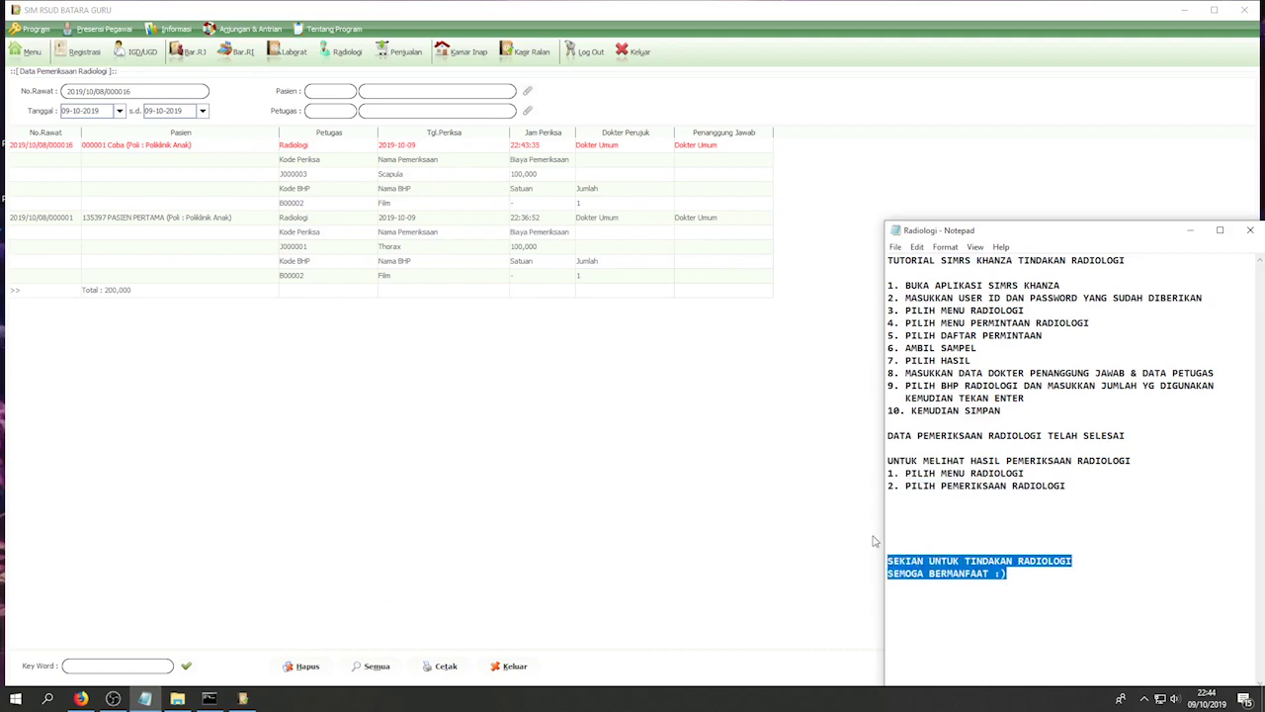